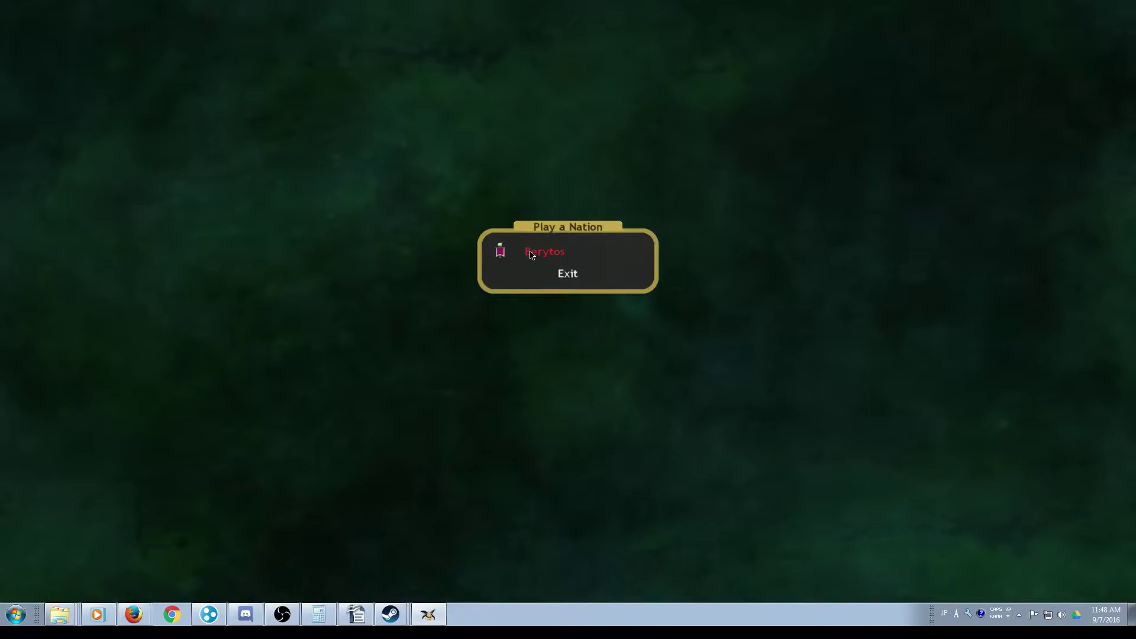
# Start the Berytos turn and watch the Urd battle replay at increased speed.
pyautogui.click(529, 253)
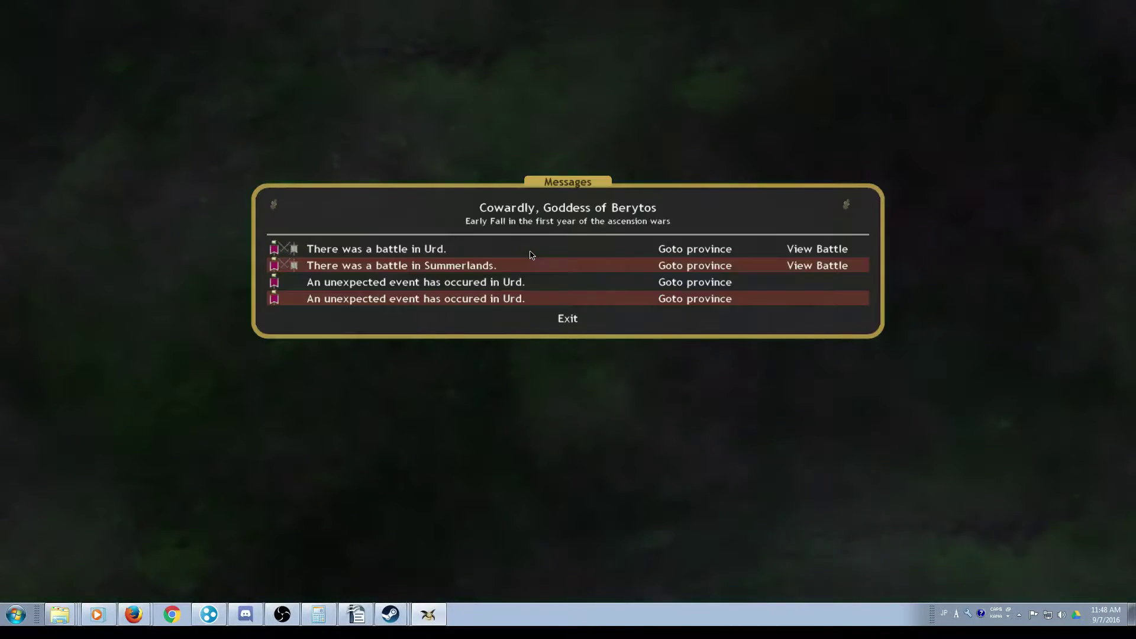
pyautogui.click(844, 252)
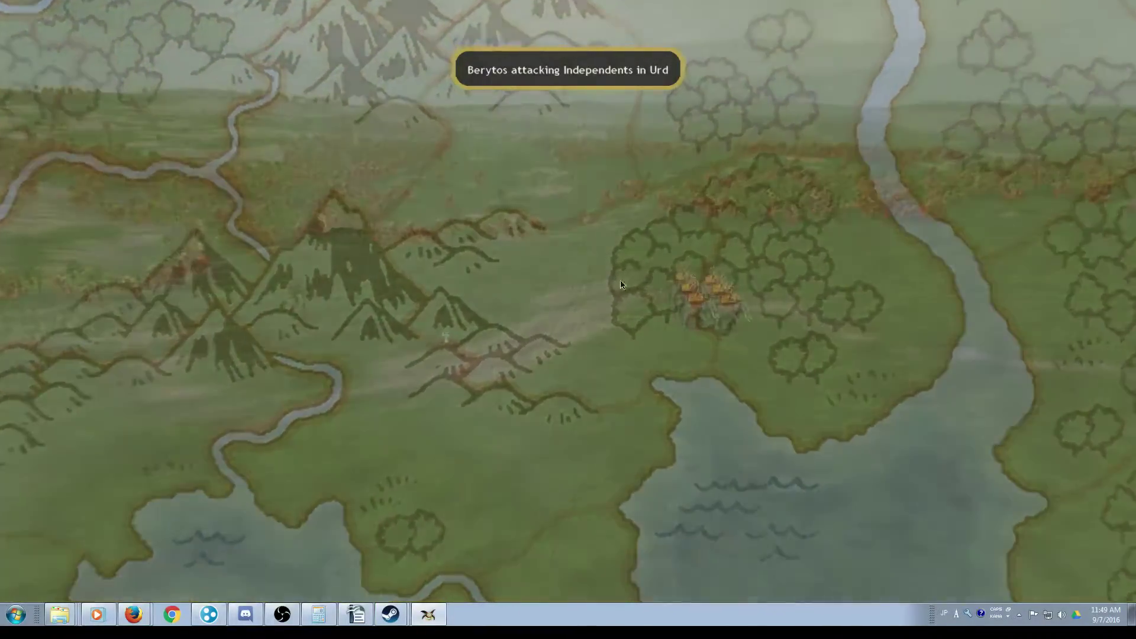
pyautogui.press('4')
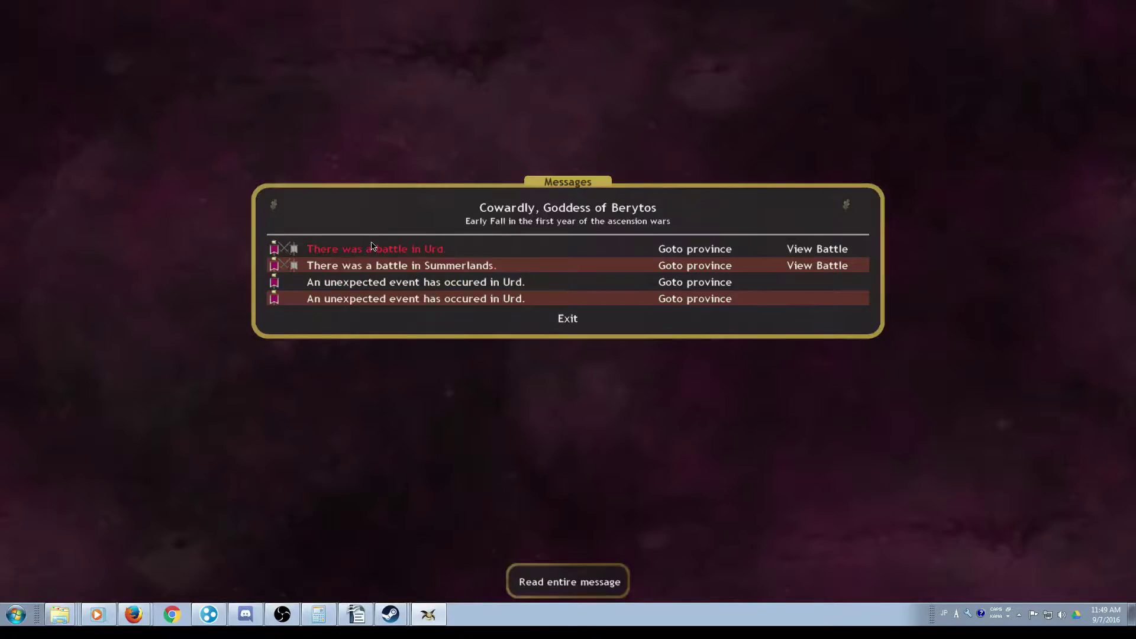
pyautogui.click(407, 253)
pyautogui.press('Escape')
pyautogui.click(810, 268)
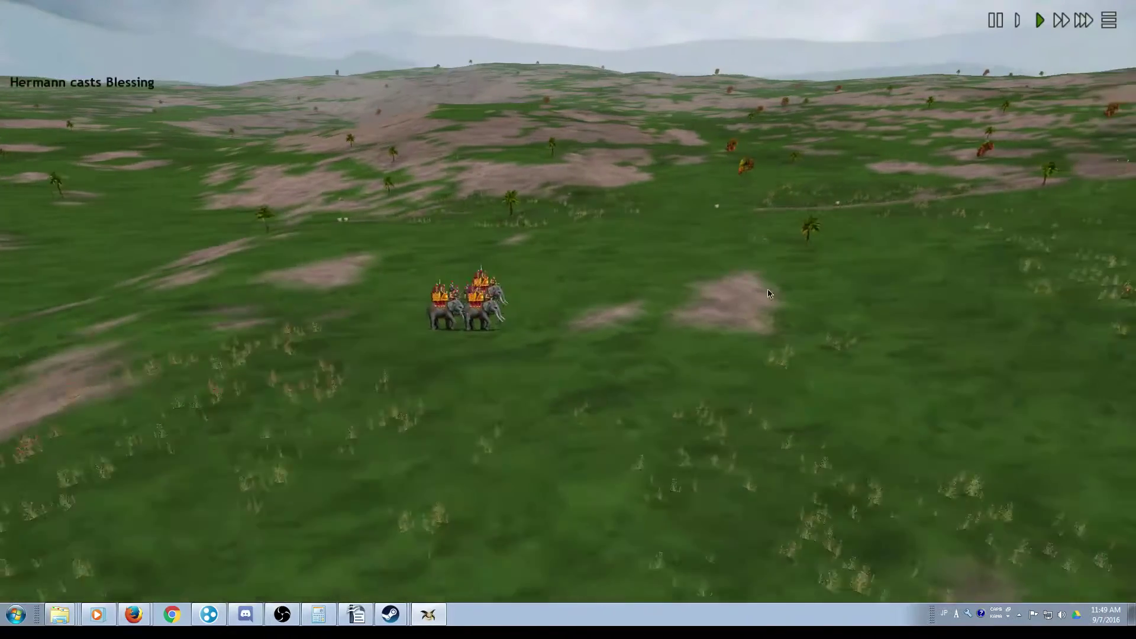
pyautogui.press('+')
pyautogui.press('+')
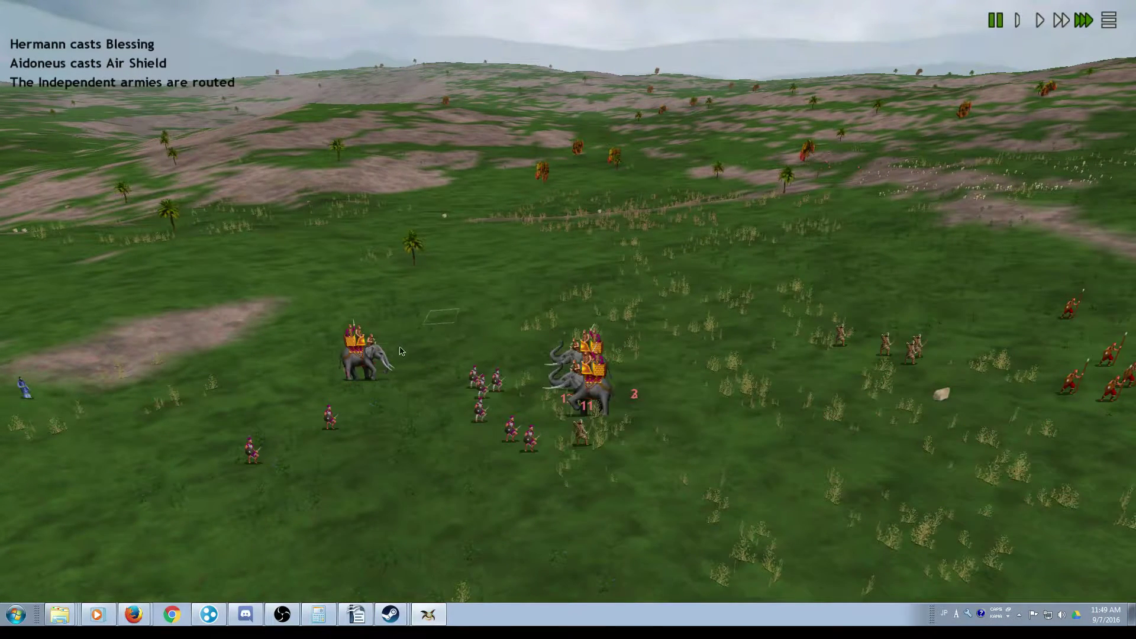
pyautogui.click(582, 367)
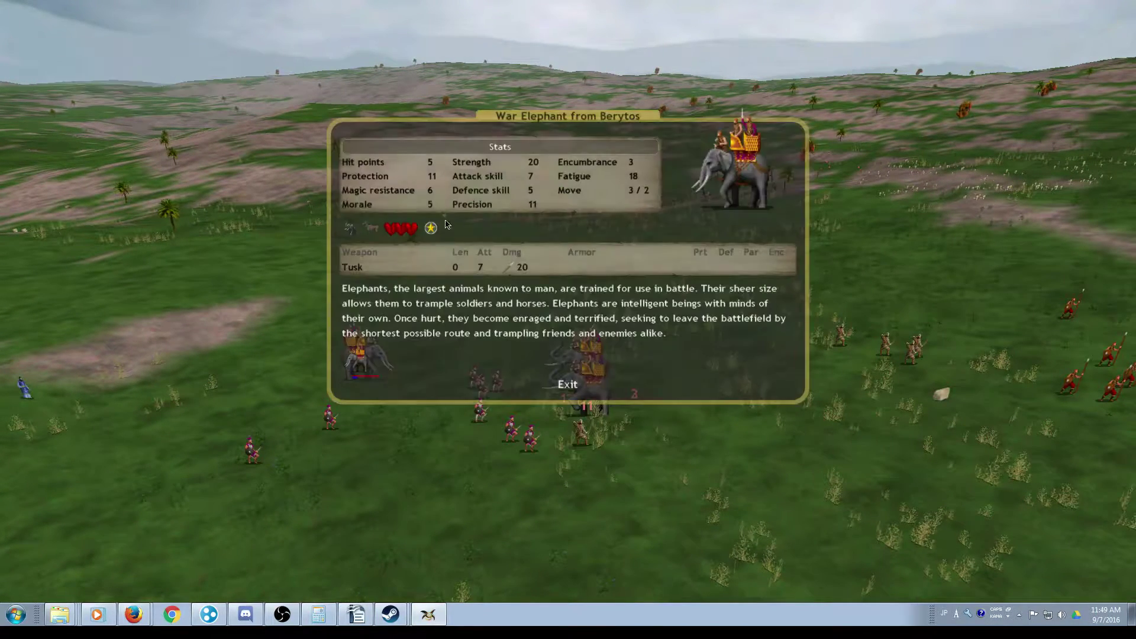
pyautogui.click(415, 230)
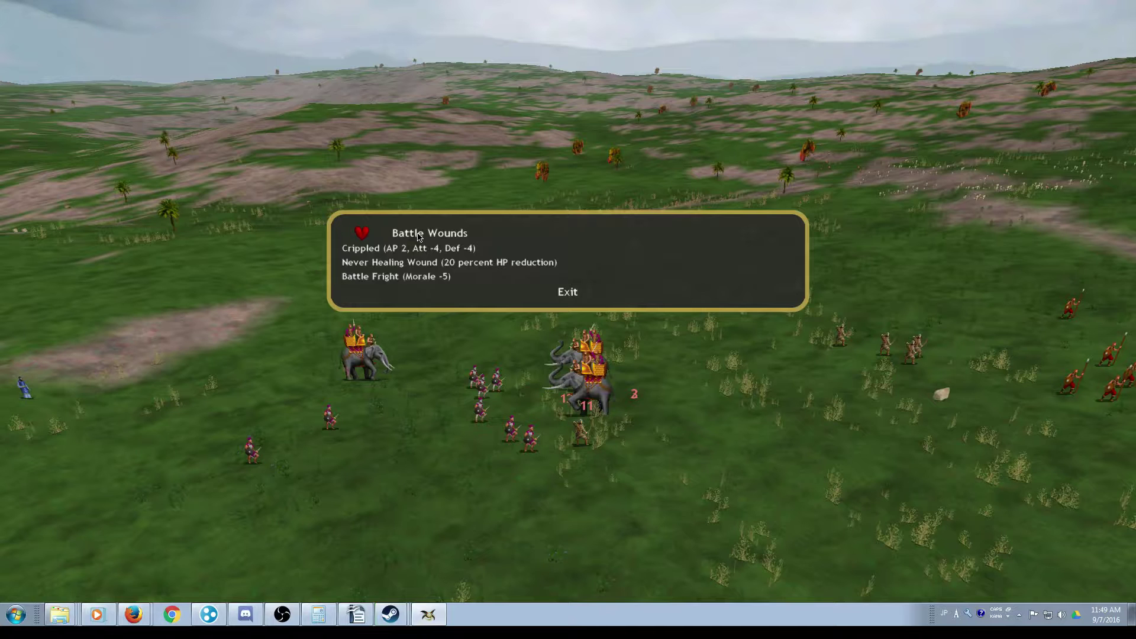
pyautogui.click(418, 235)
pyautogui.click(568, 383)
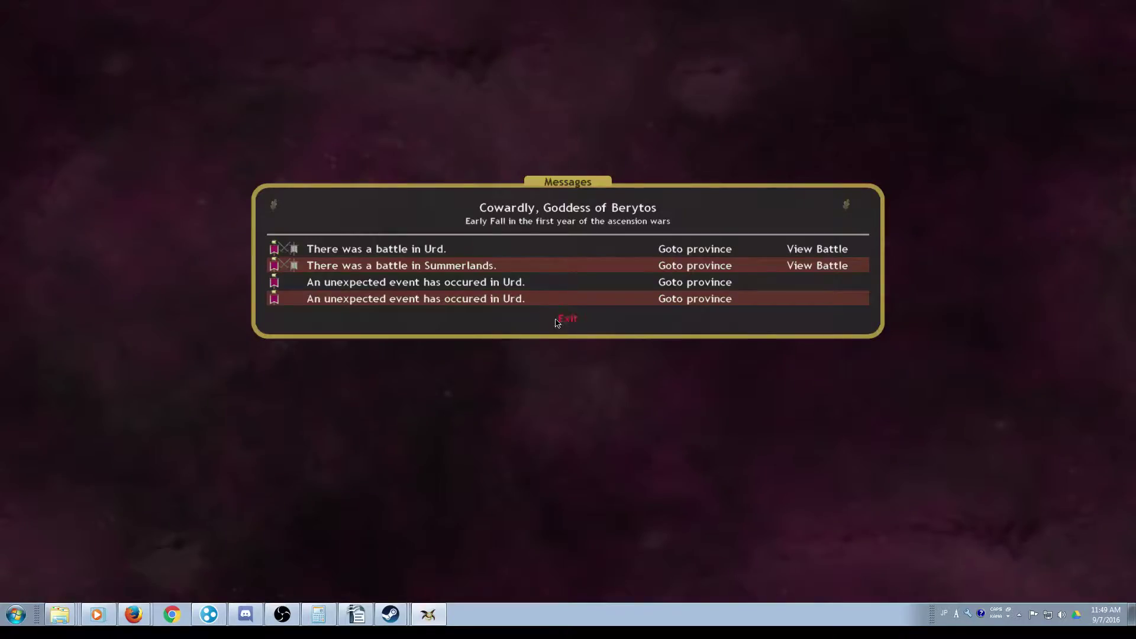
# Read the two Urd event messages and return to the map.
pyautogui.click(489, 286)
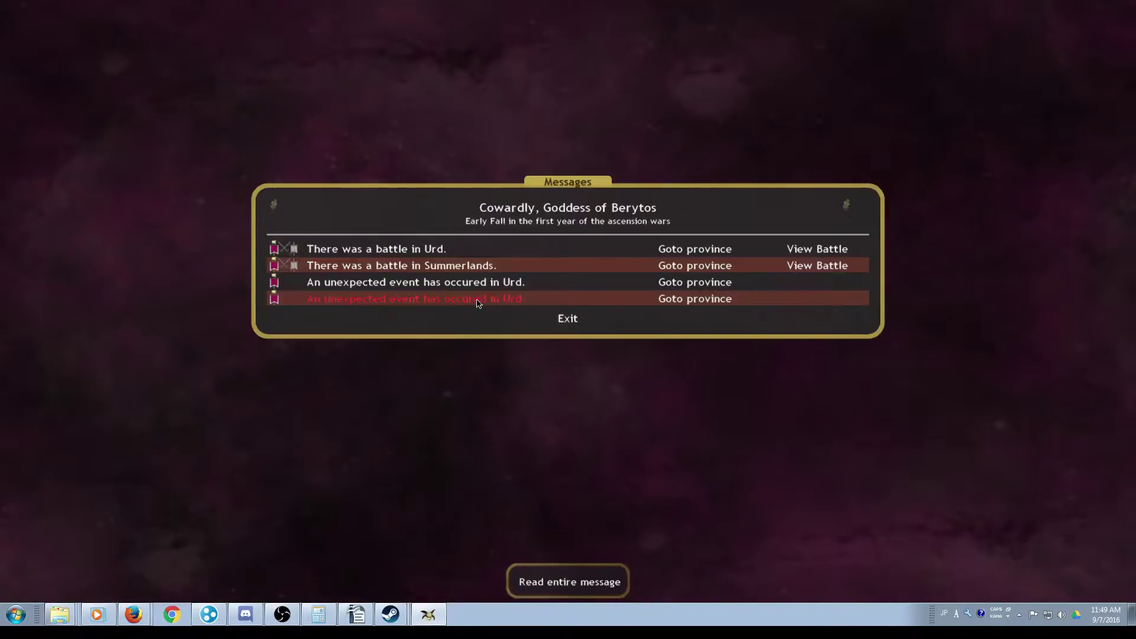
pyautogui.click(478, 301)
pyautogui.press('Escape')
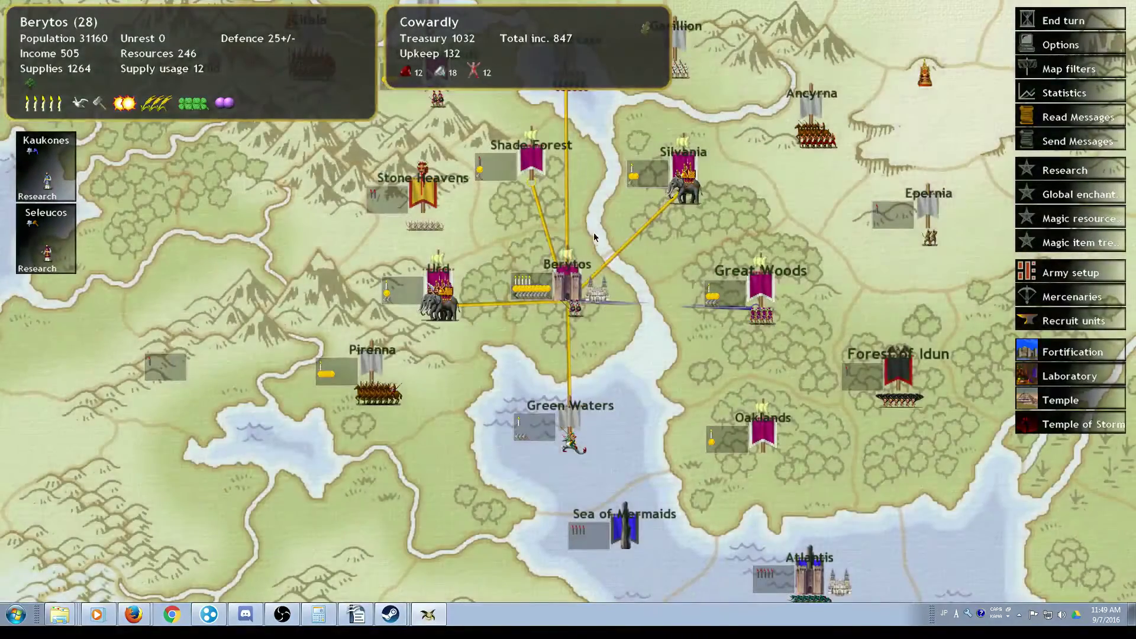
# In the Urd army, split one war elephant into its own squad.
pyautogui.click(462, 284)
pyautogui.click(373, 307)
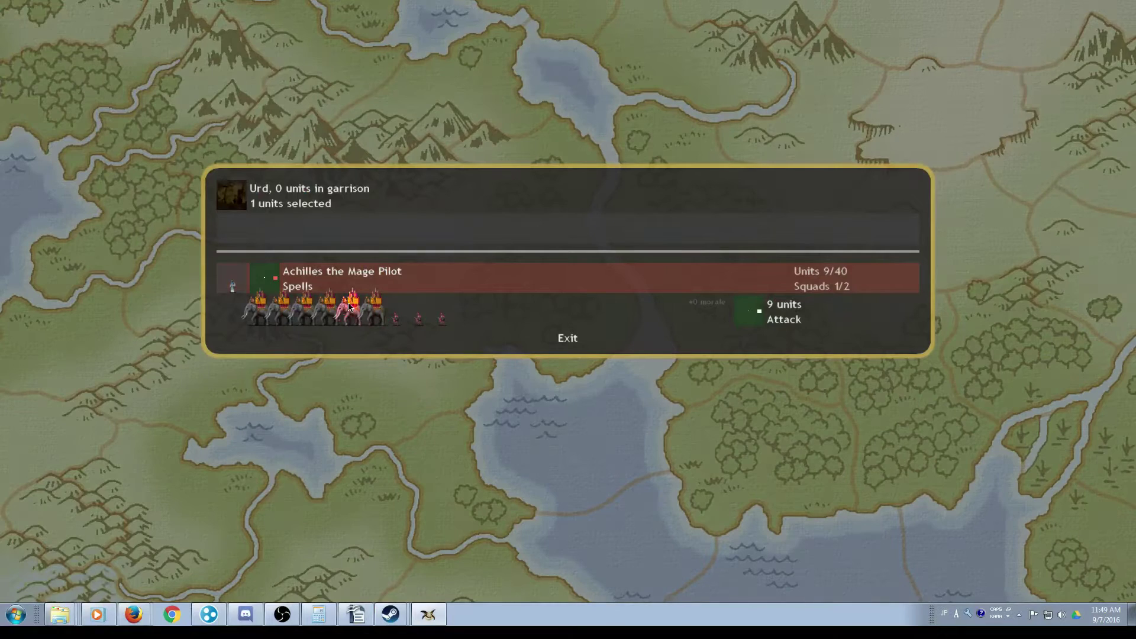
pyautogui.click(348, 311)
pyautogui.click(559, 229)
# Move the lone elephant squad back toward the centre of the formation.
pyautogui.click(761, 331)
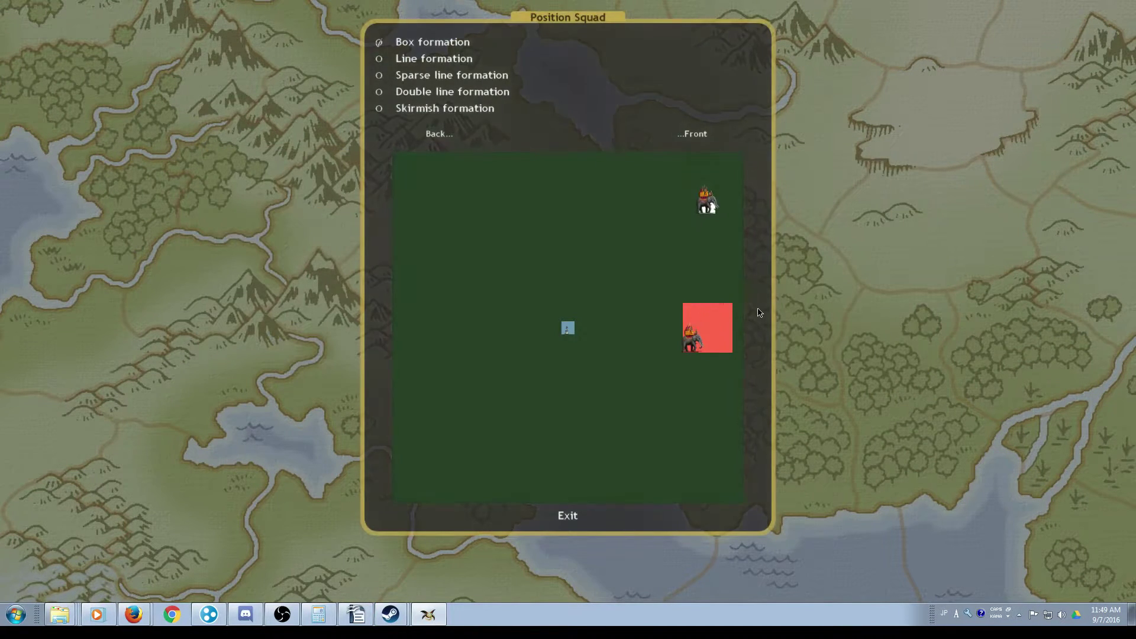
pyautogui.click(746, 291)
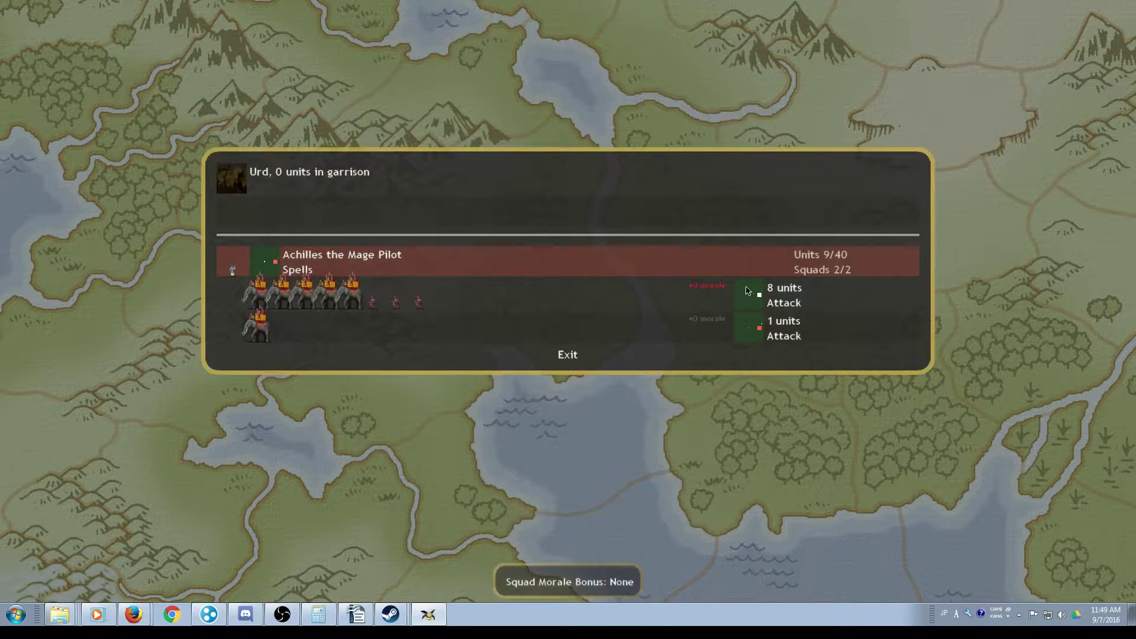
pyautogui.click(761, 323)
pyautogui.moveTo(727, 329); pyautogui.dragTo(663, 287)
pyautogui.click(661, 311)
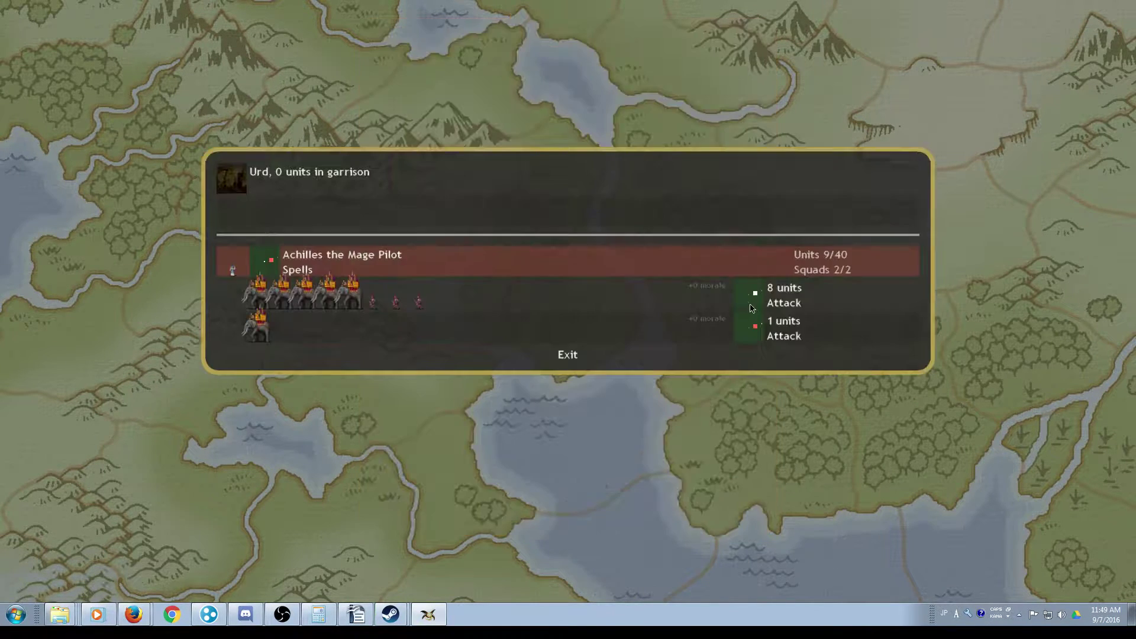
pyautogui.click(746, 329)
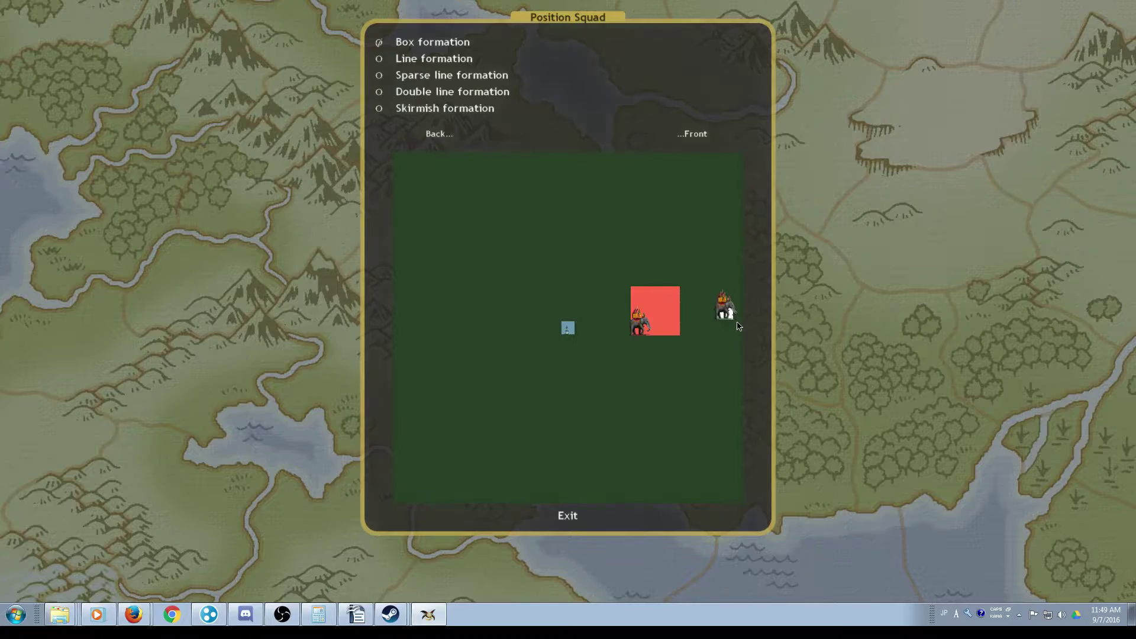
pyautogui.press('Escape')
pyautogui.press('Escape')
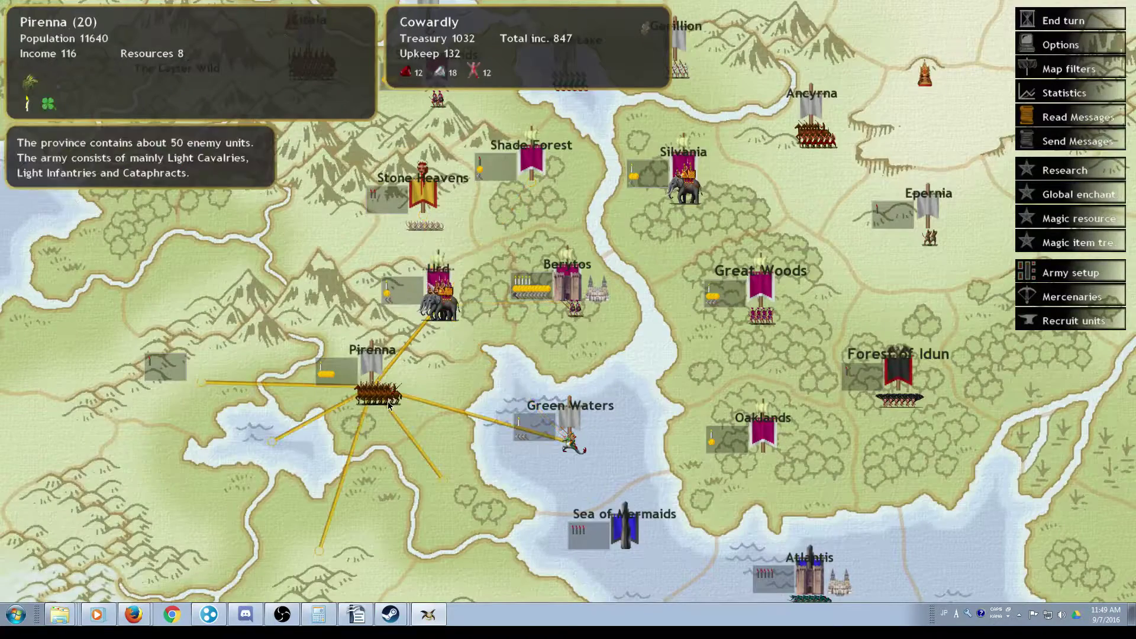
pyautogui.click(434, 306)
pyautogui.click(426, 224)
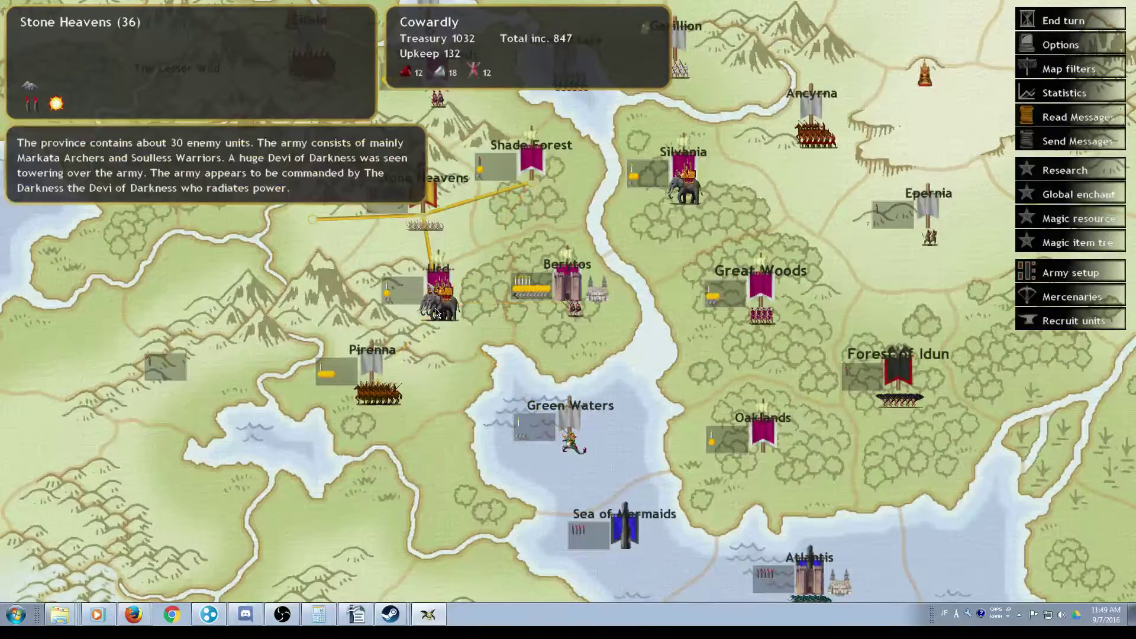
pyautogui.moveTo(425, 224); pyautogui.dragTo(471, 338)
pyautogui.press('F1')
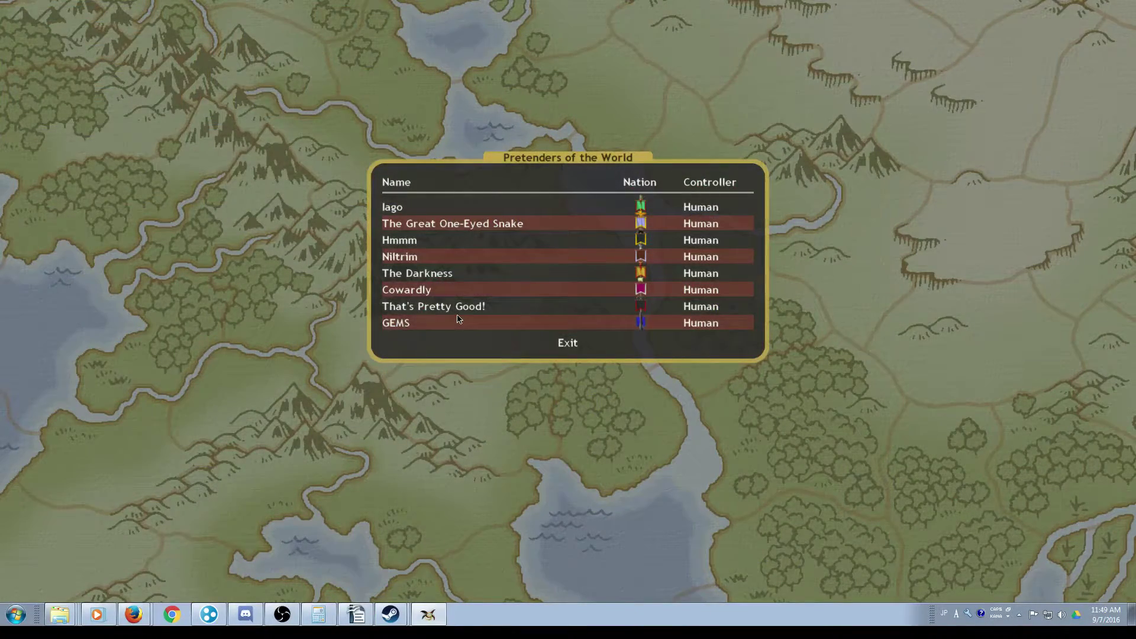
pyautogui.click(449, 277)
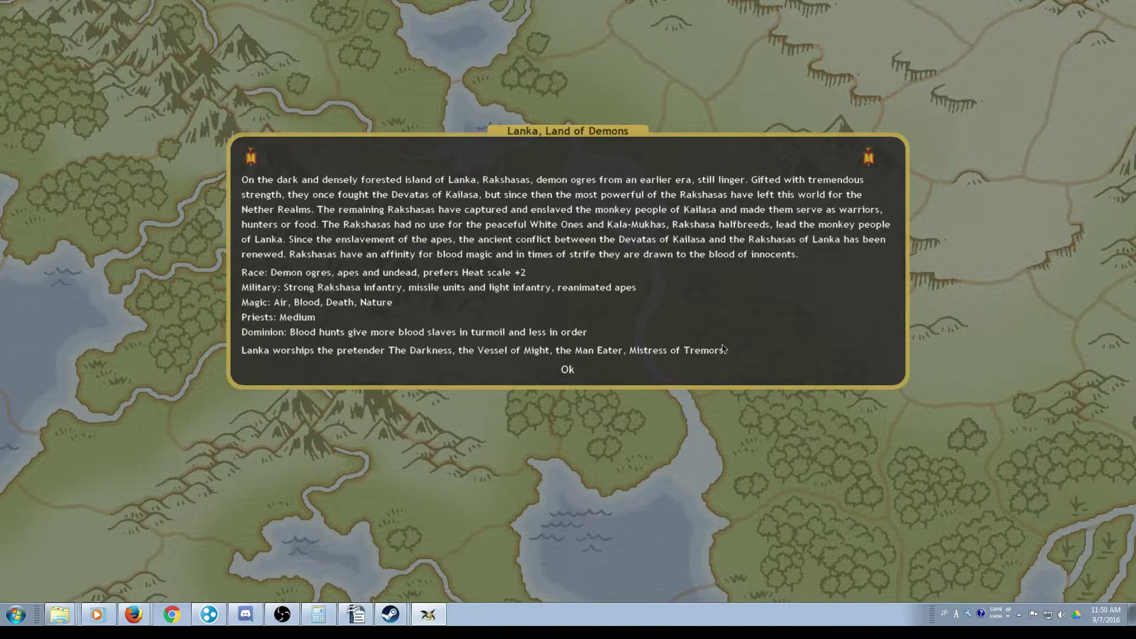
pyautogui.press('Escape')
pyautogui.press('Escape')
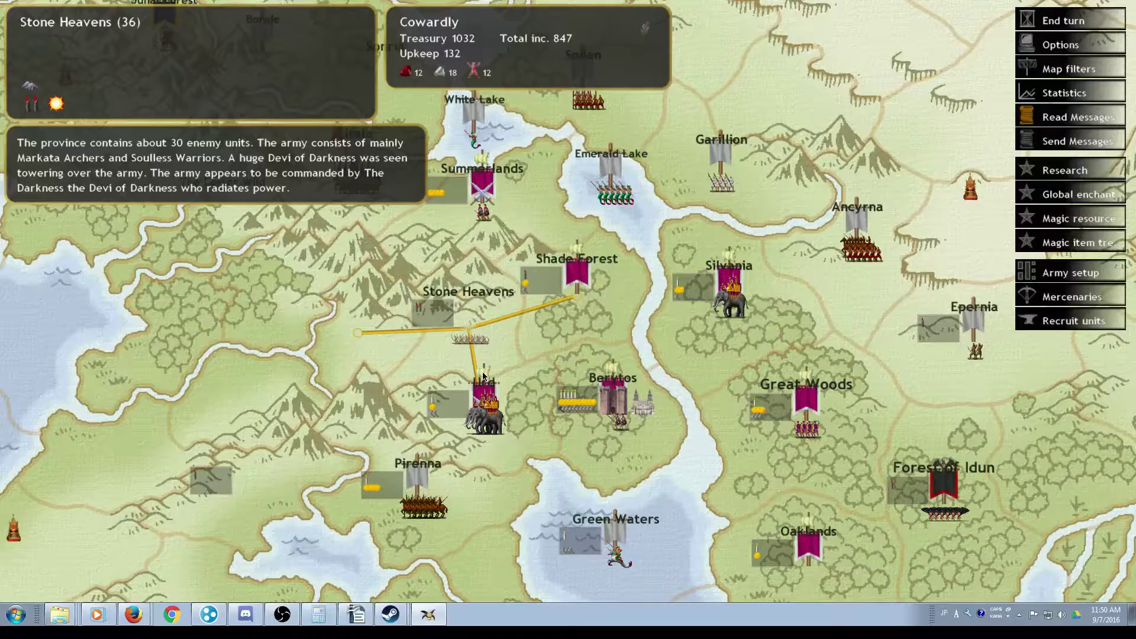
# Raise Urd's province defence to 1.
pyautogui.click(479, 422)
pyautogui.press('d')
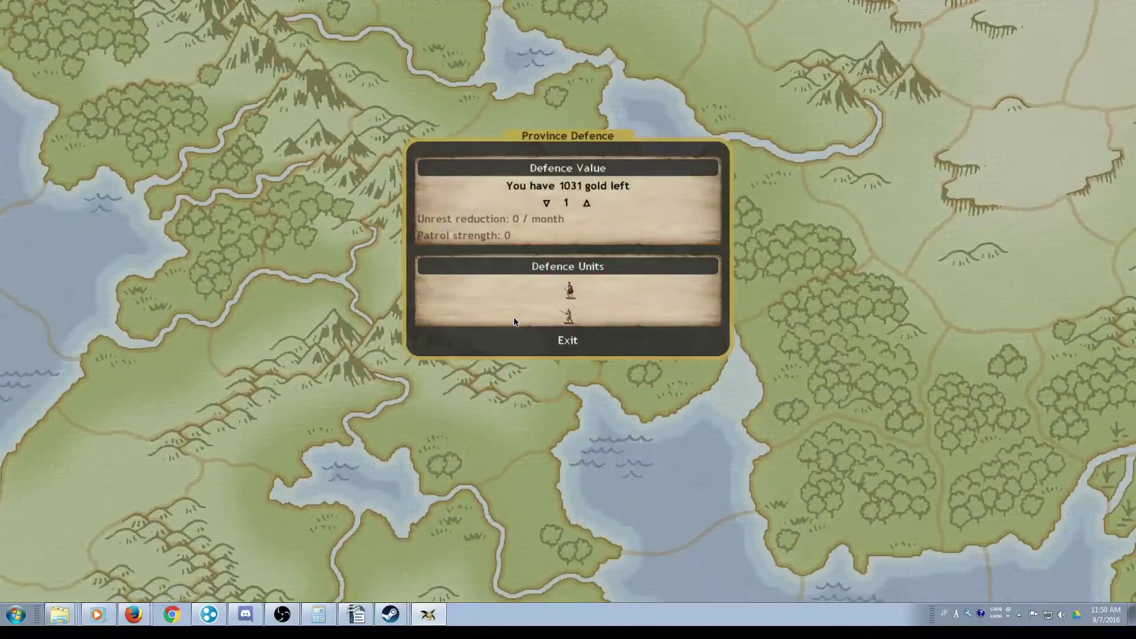
pyautogui.press('Escape')
# Move Achilles' elephant squad toward the front of the Urd formation.
pyautogui.click(636, 300)
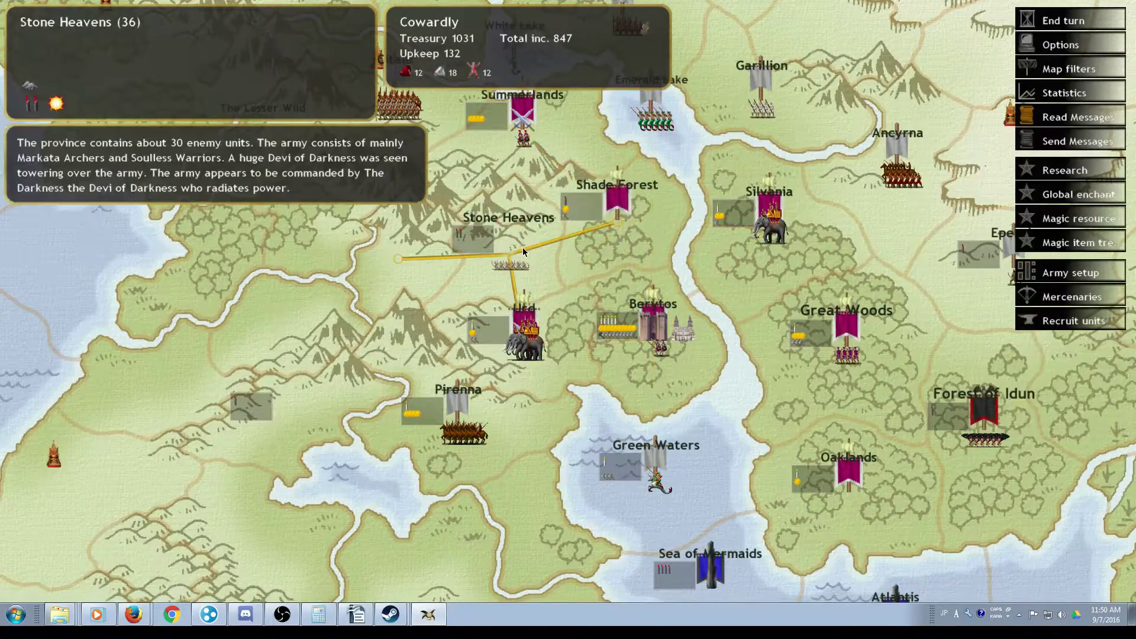
pyautogui.click(573, 343)
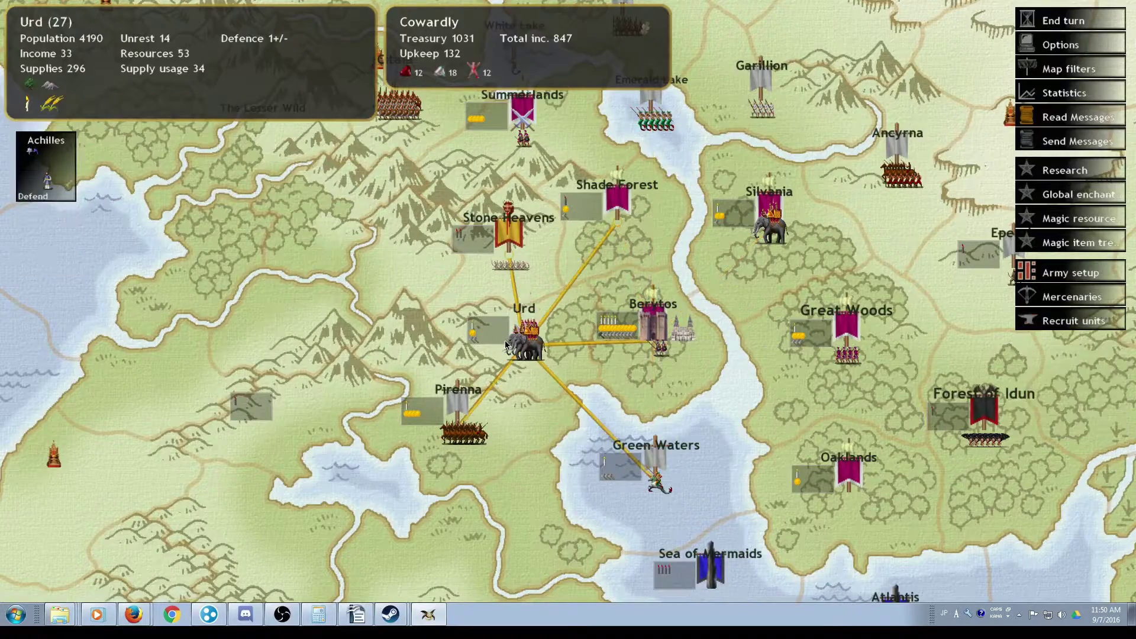
pyautogui.click(46, 167)
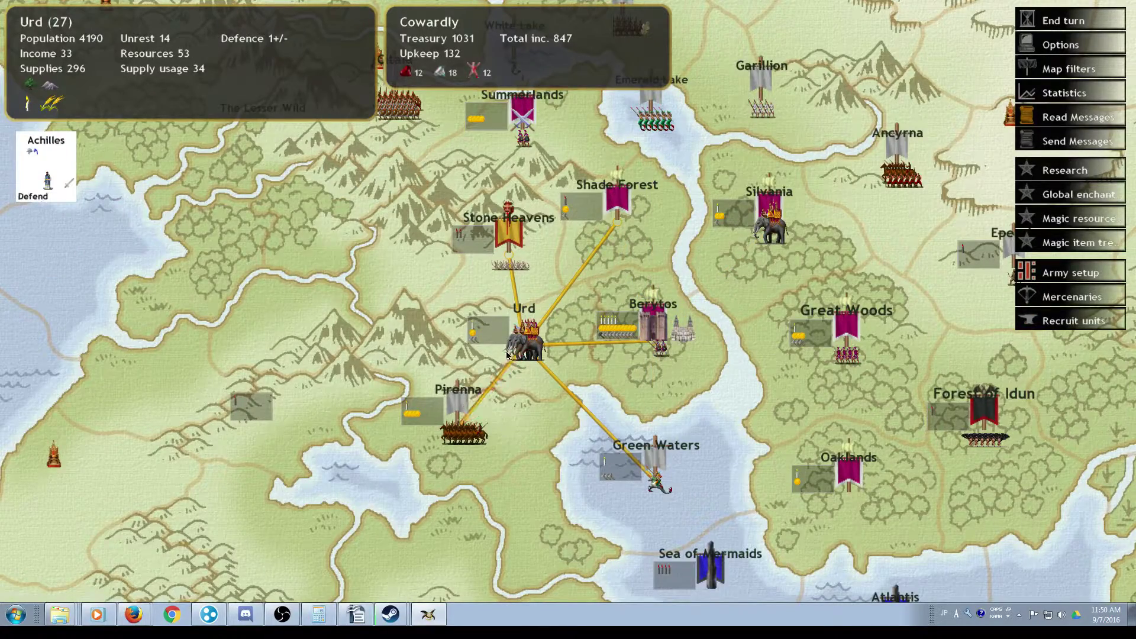
pyautogui.click(506, 355)
pyautogui.click(294, 306)
pyautogui.moveTo(655, 310); pyautogui.dragTo(736, 320)
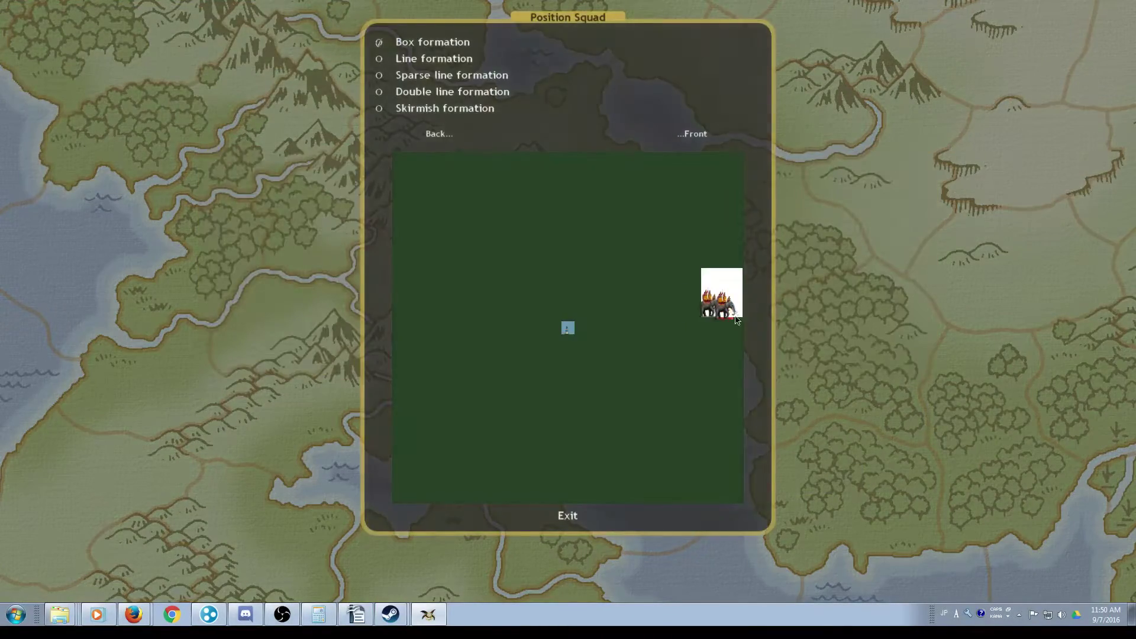
pyautogui.click(567, 516)
# Order the Urd army to attack Pirenna and check Pirenna's garrison.
pyautogui.click(568, 352)
pyautogui.click(617, 345)
pyautogui.click(463, 404)
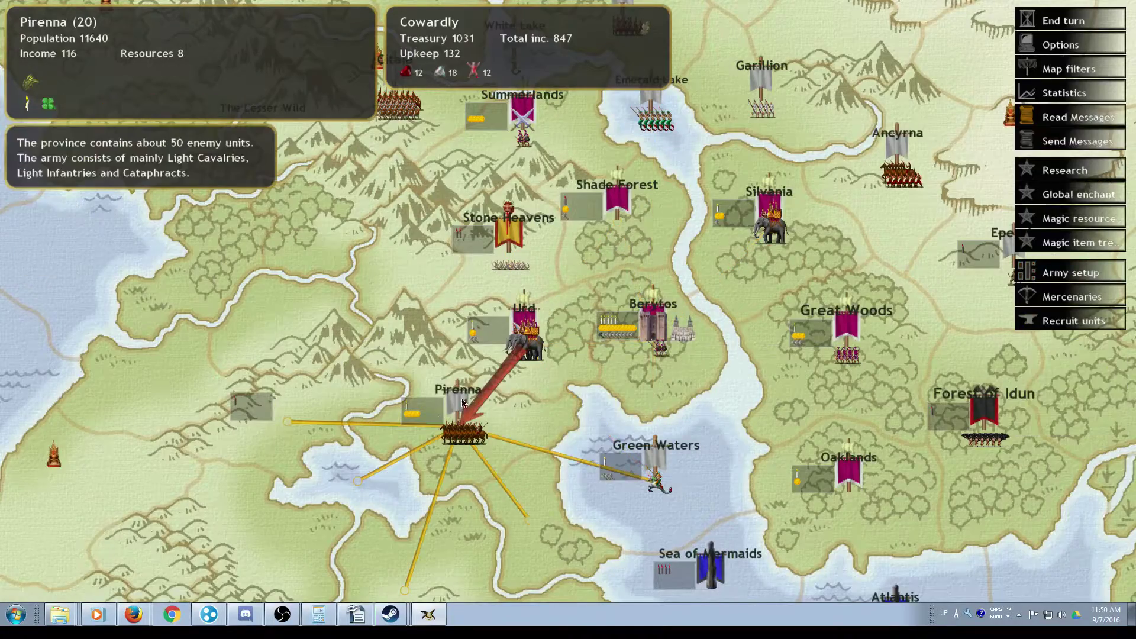
pyautogui.click(470, 412)
# Return the elephant squad to the centre, then recruit with commander Kaukones in Berytos.
pyautogui.click(568, 304)
pyautogui.click(524, 341)
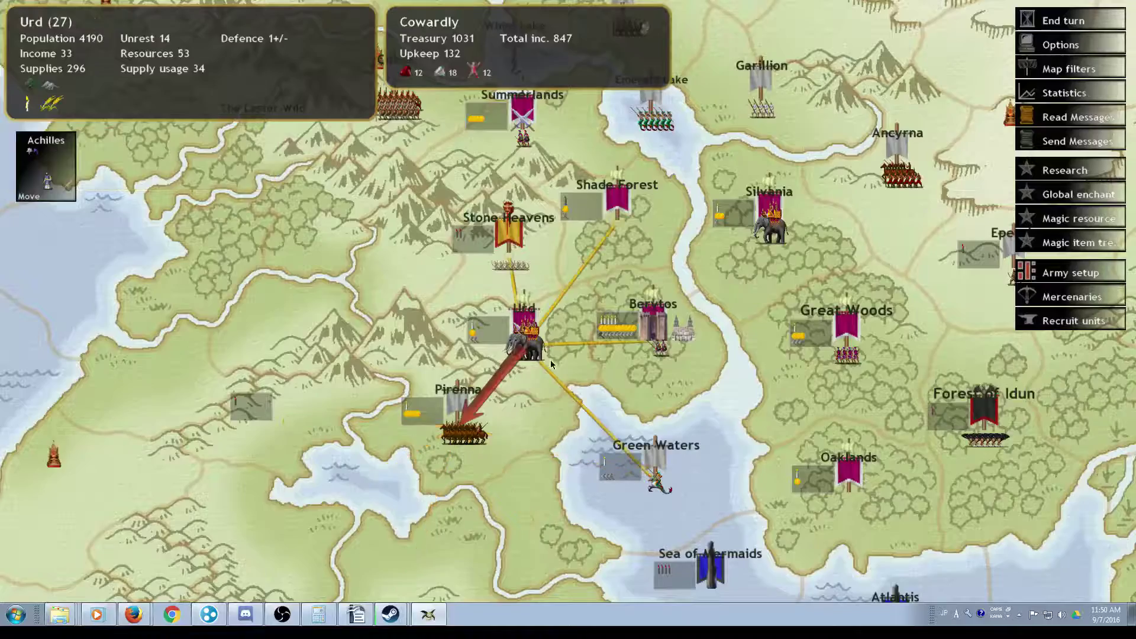
pyautogui.click(293, 299)
pyautogui.click(664, 332)
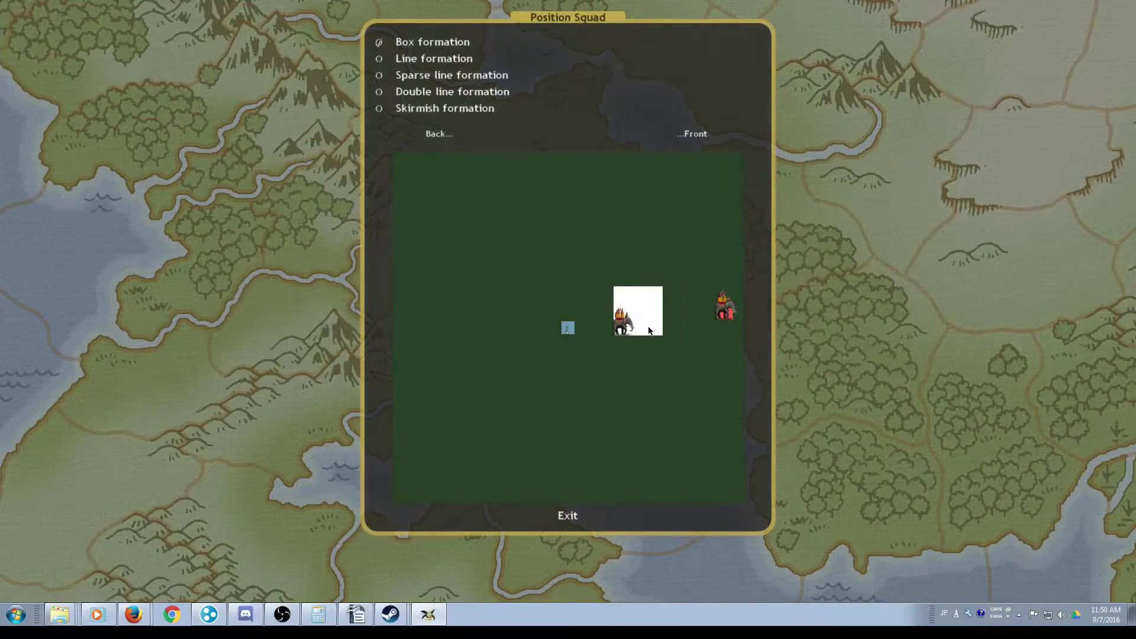
pyautogui.press('Escape')
pyautogui.press('Escape')
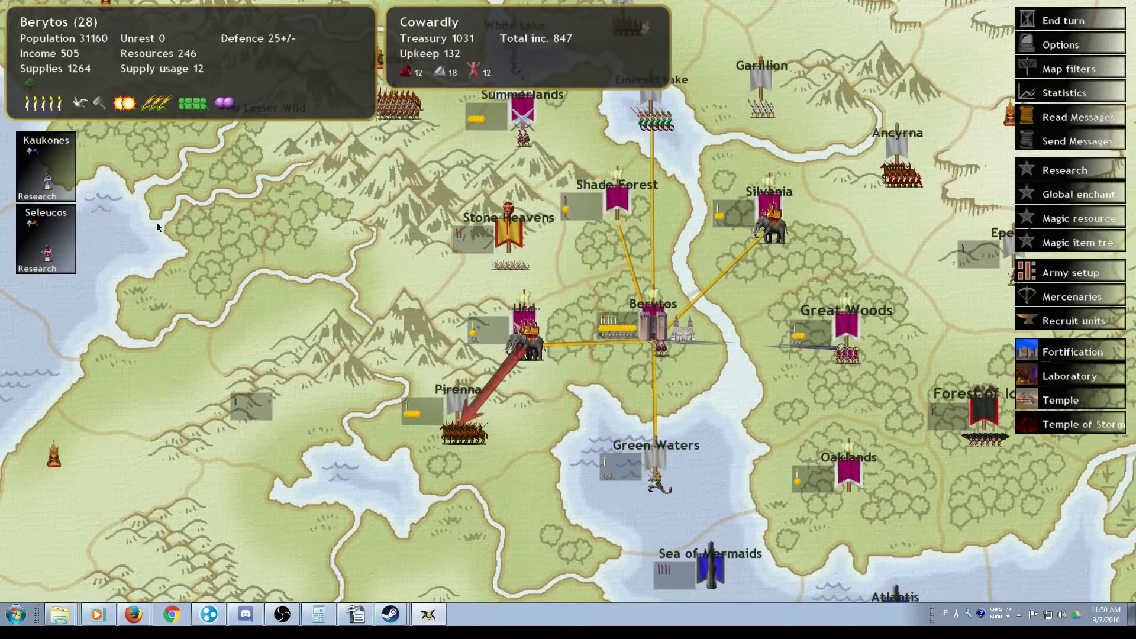
pyautogui.click(46, 165)
pyautogui.press('Escape')
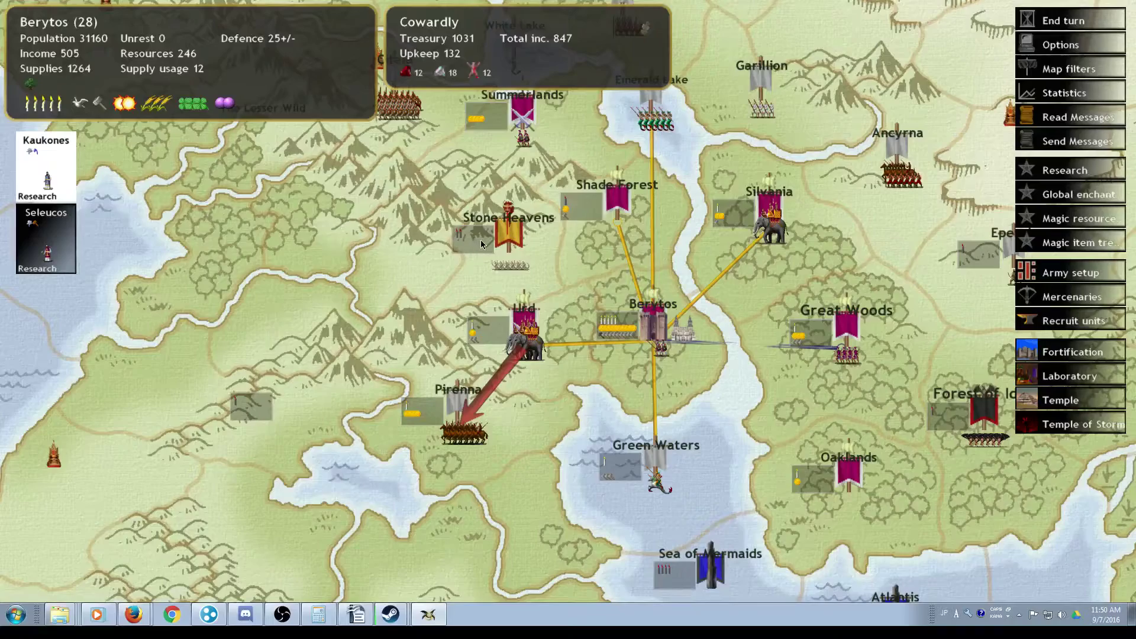
pyautogui.press('r')
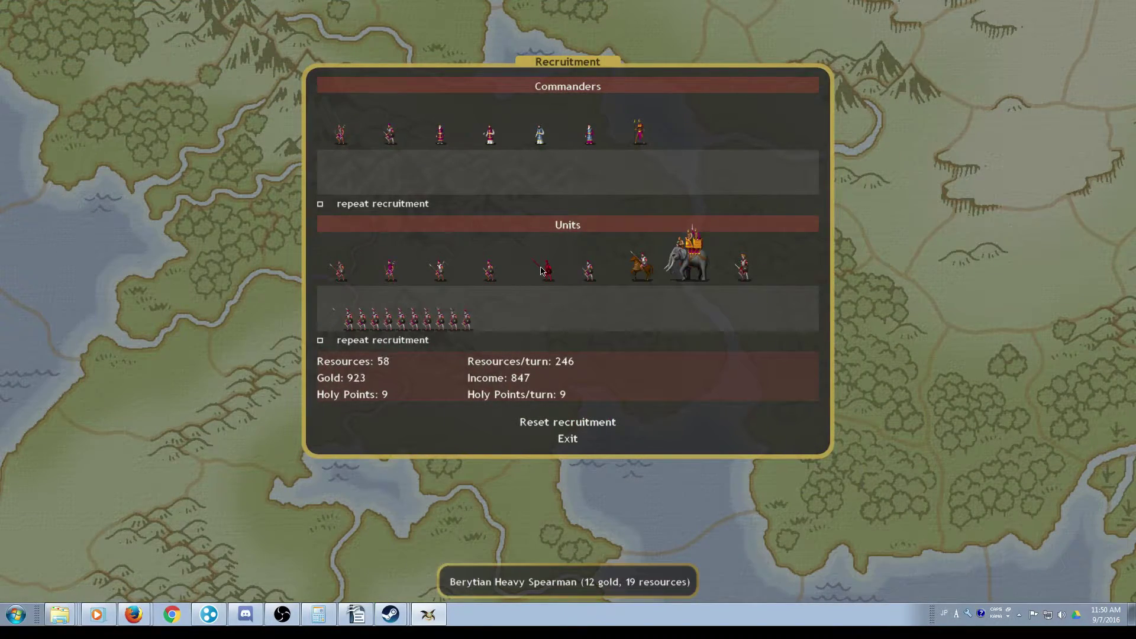
# Recruit a commander in Summerlands and raise its province defence to 1.
pyautogui.press('Escape')
pyautogui.click(367, 252)
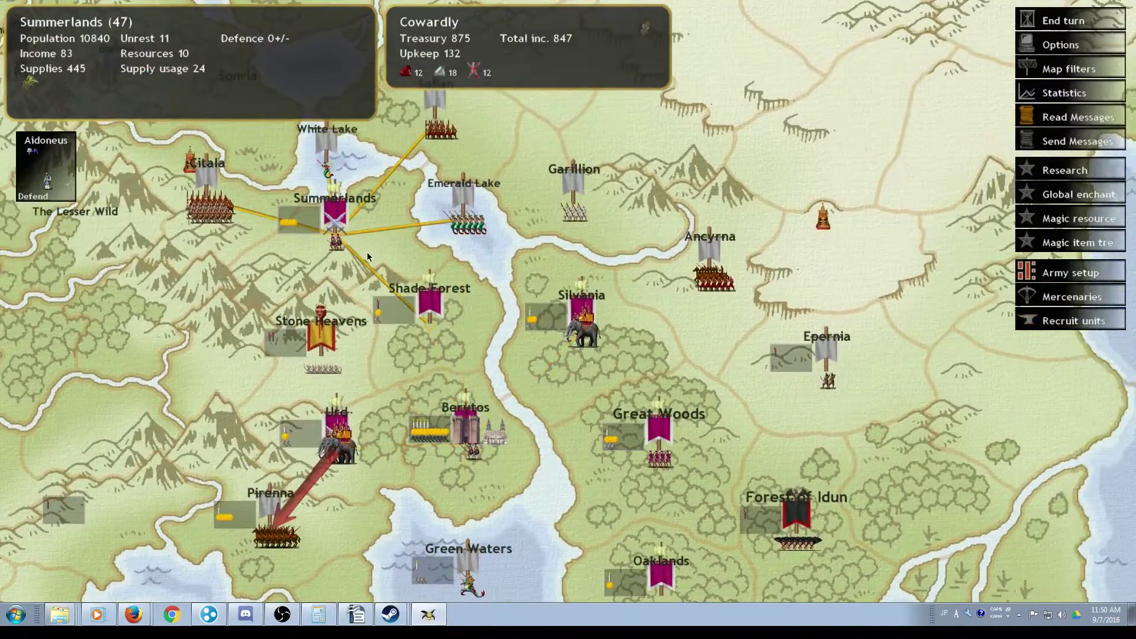
pyautogui.press('r')
pyautogui.click(331, 131)
pyautogui.press('Escape')
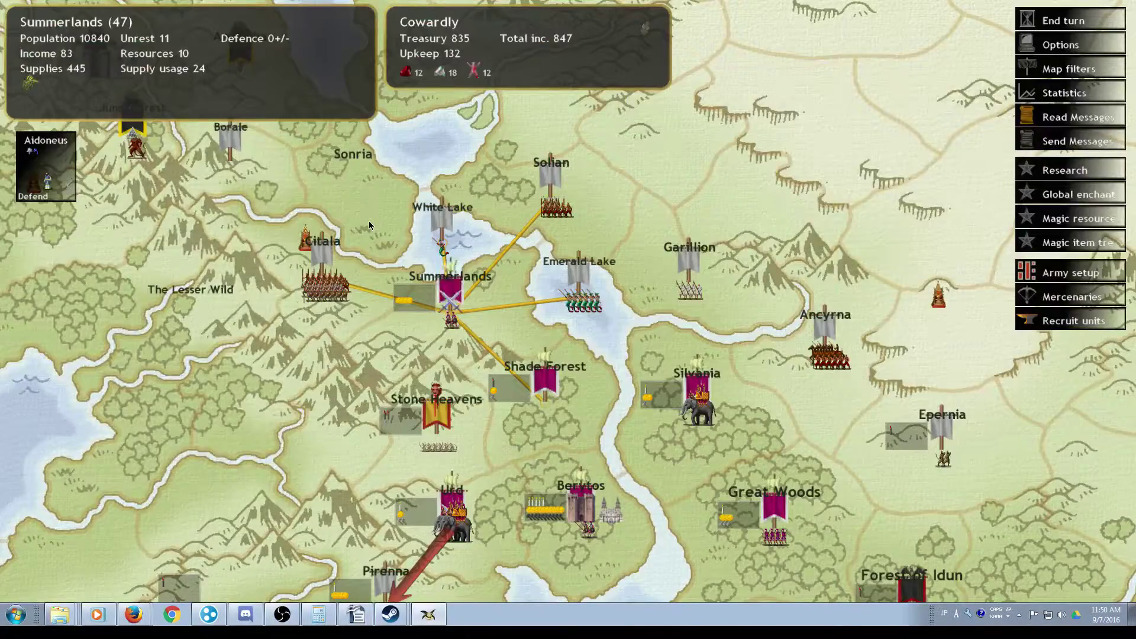
pyautogui.press('d')
pyautogui.press('r')
pyautogui.press('Escape')
# Order Aidoneus's army to attack Solian, then inspect Borale and Junal Forest.
pyautogui.click(73, 182)
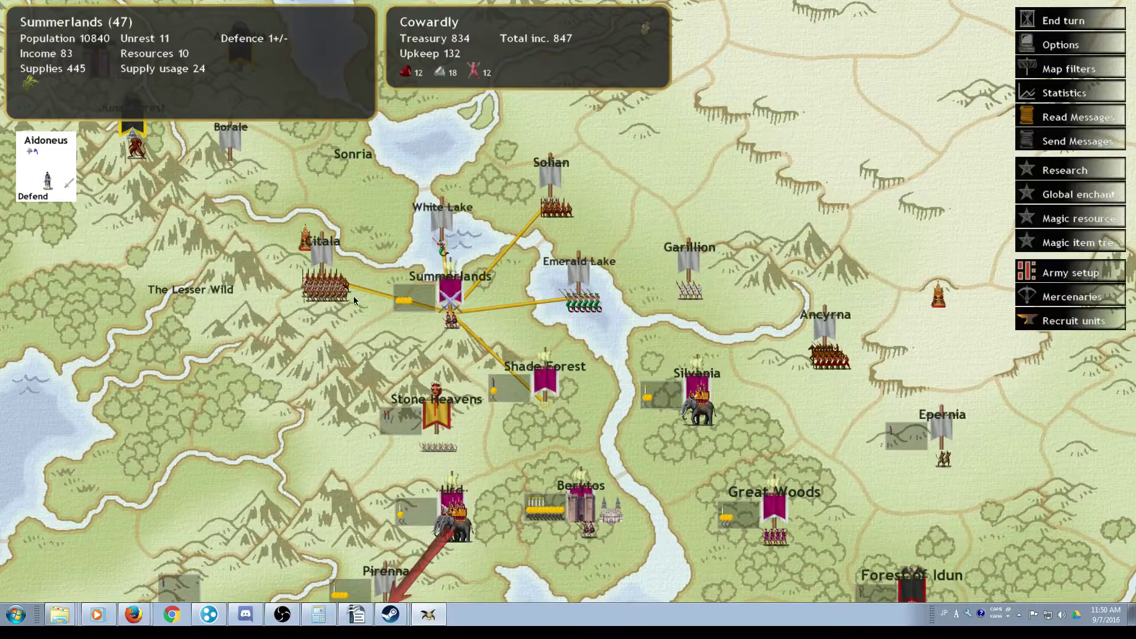
pyautogui.click(566, 199)
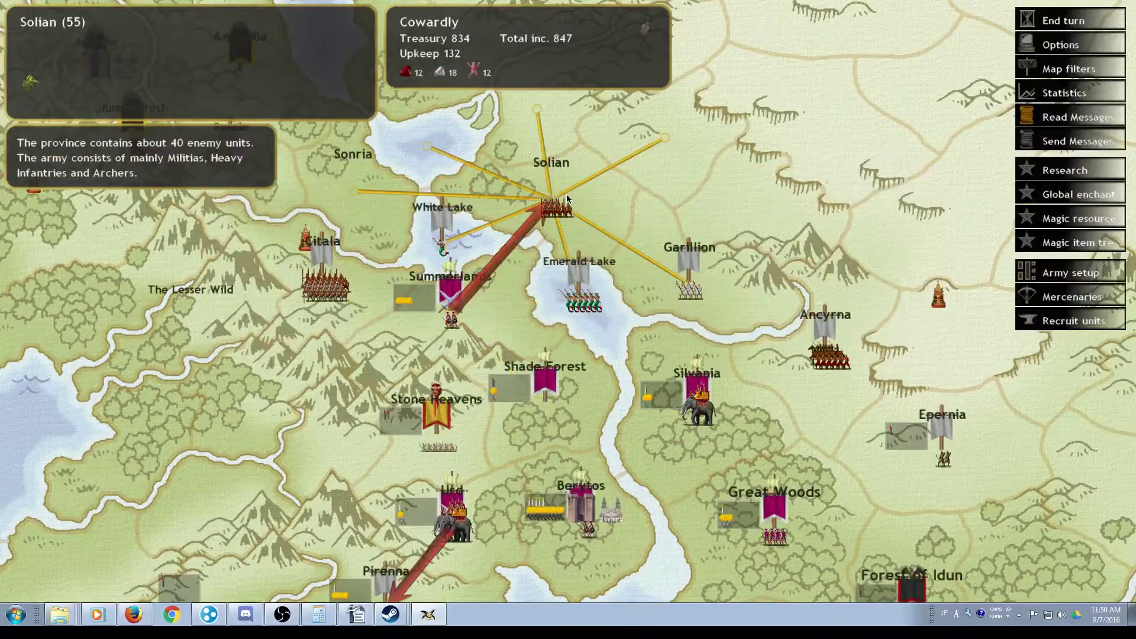
pyautogui.click(503, 286)
pyautogui.press('Escape')
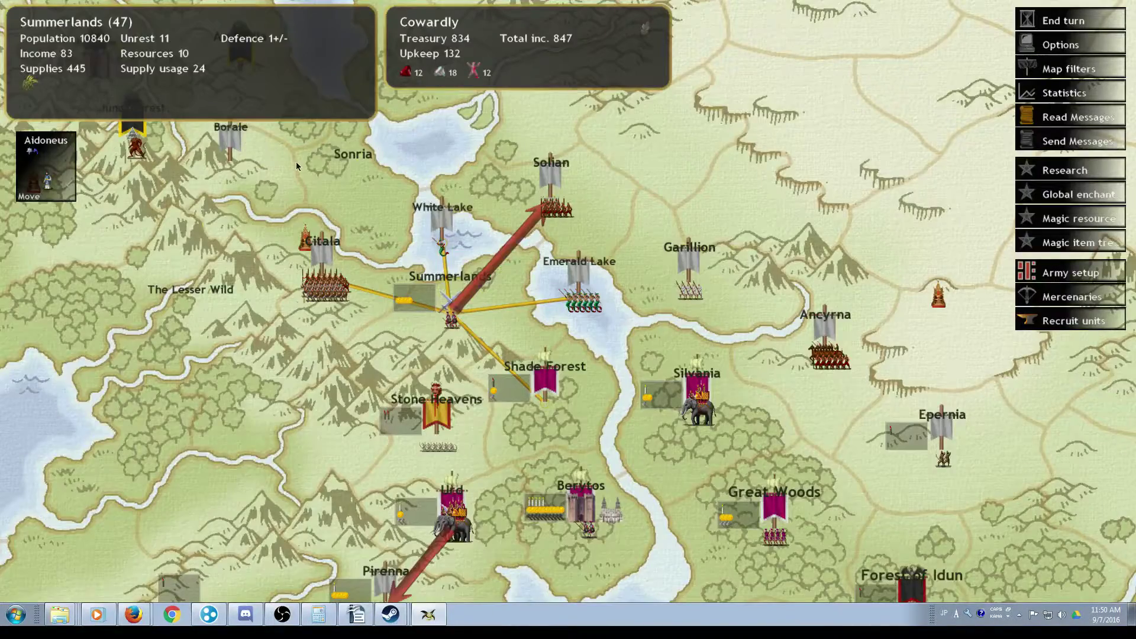
pyautogui.click(296, 162)
pyautogui.click(253, 364)
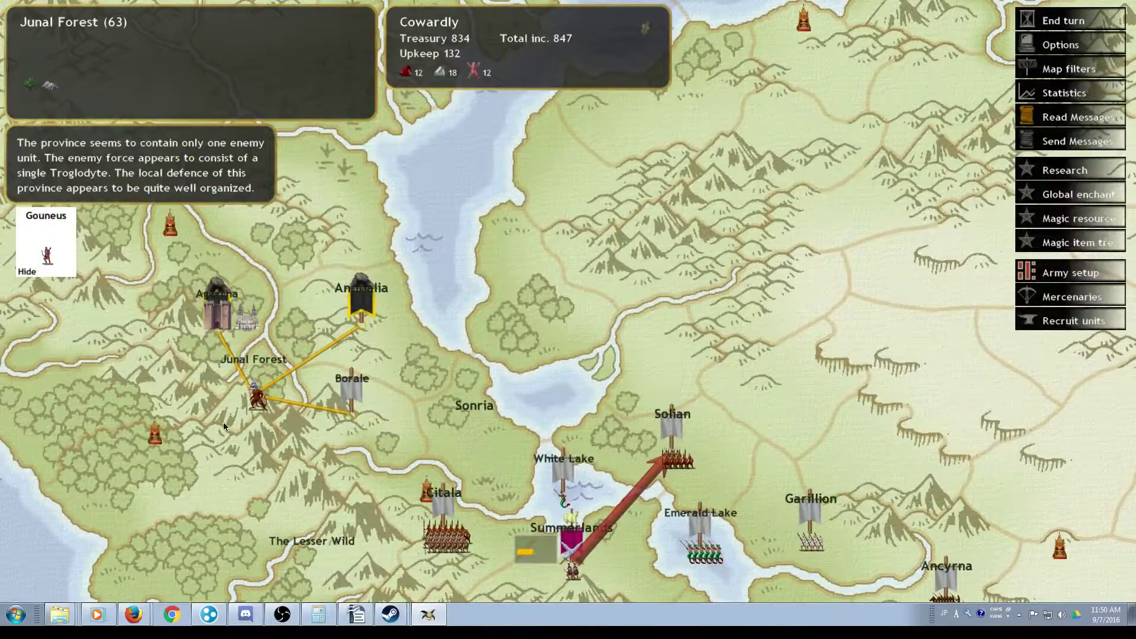
# Survey Agartha and unexplored provinces across the world map.
pyautogui.click(185, 344)
pyautogui.scroll(-5, 413, 303)
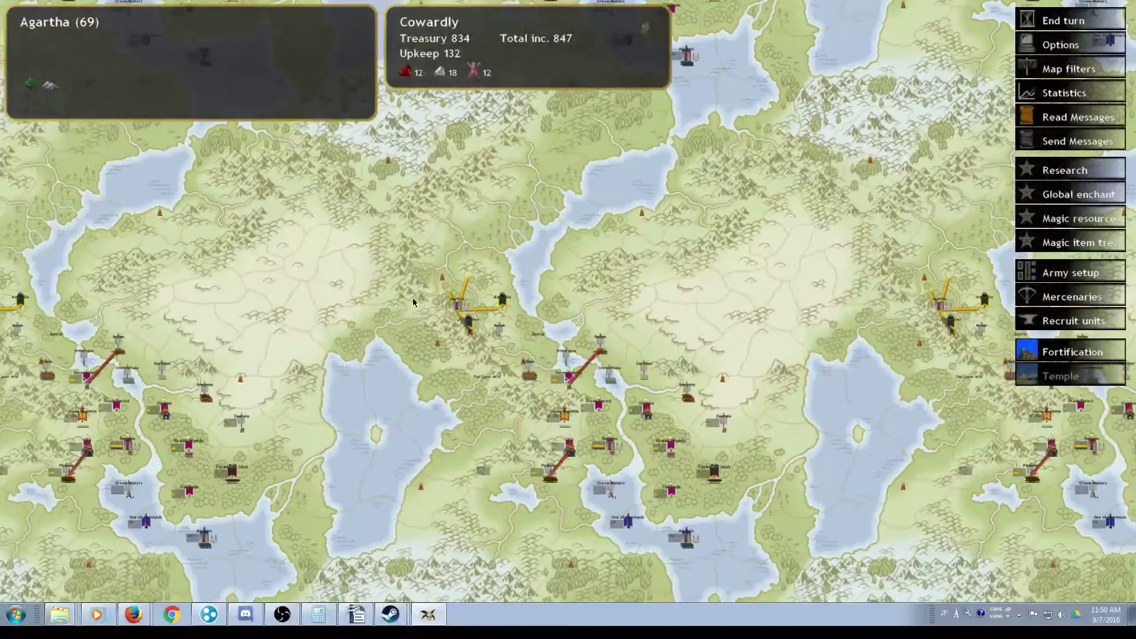
pyautogui.scroll(2, 435, 317)
pyautogui.scroll(-2, 435, 317)
pyautogui.moveTo(435, 317)
pyautogui.mouseDown()
pyautogui.moveTo(833, 514)
pyautogui.moveTo(734, 146)
pyautogui.mouseUp()
pyautogui.click(733, 147)
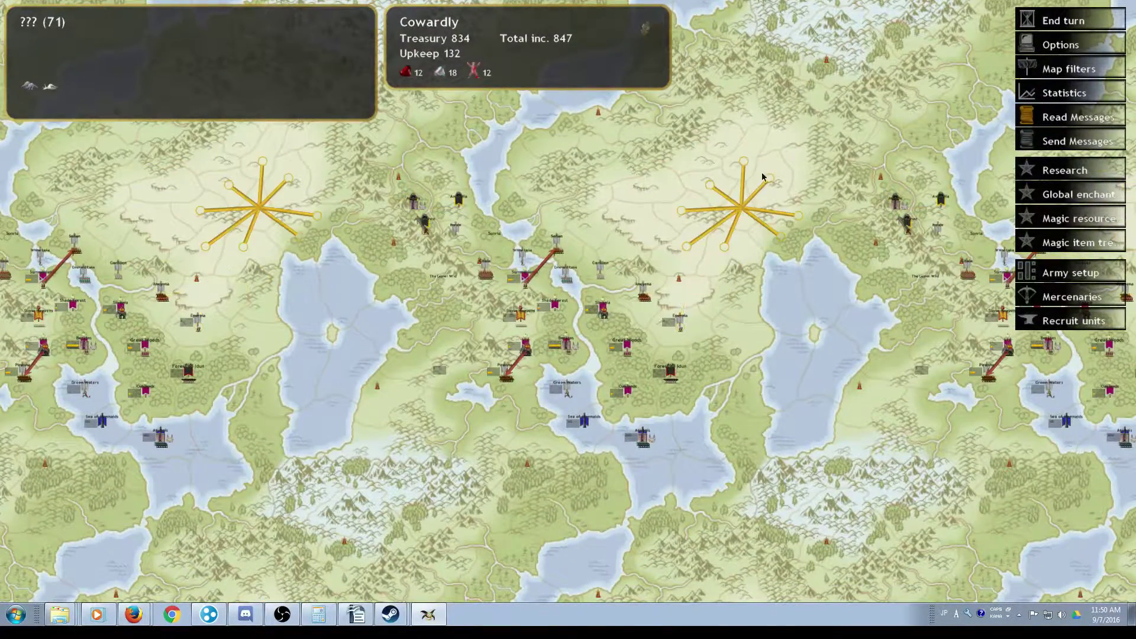
pyautogui.click(692, 219)
pyautogui.scroll(2, 501, 329)
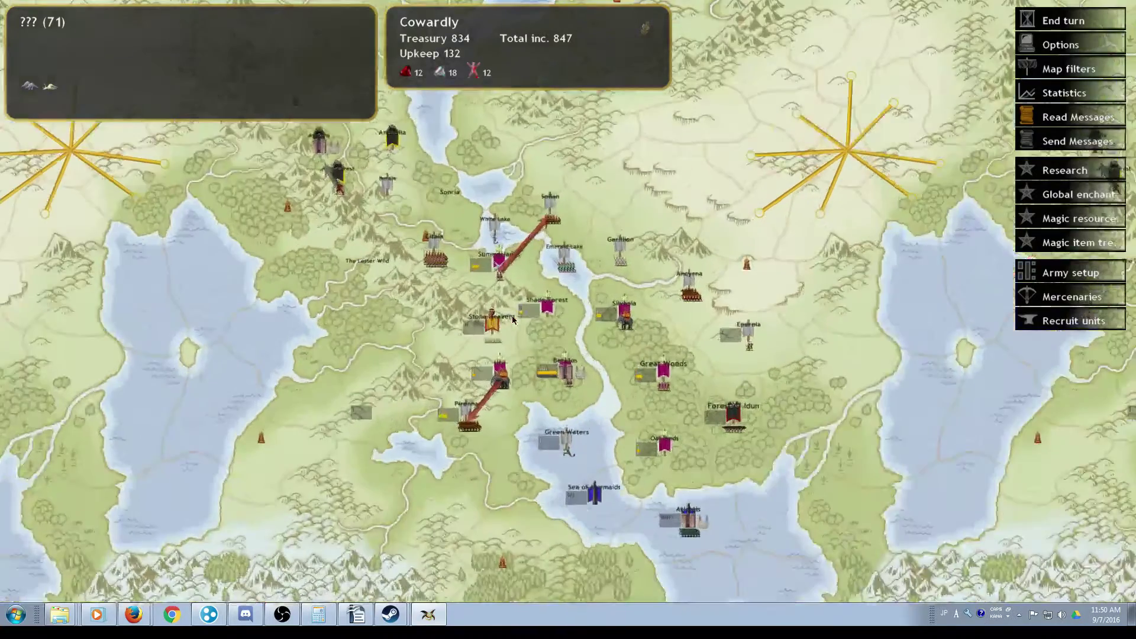
pyautogui.scroll(2, 543, 317)
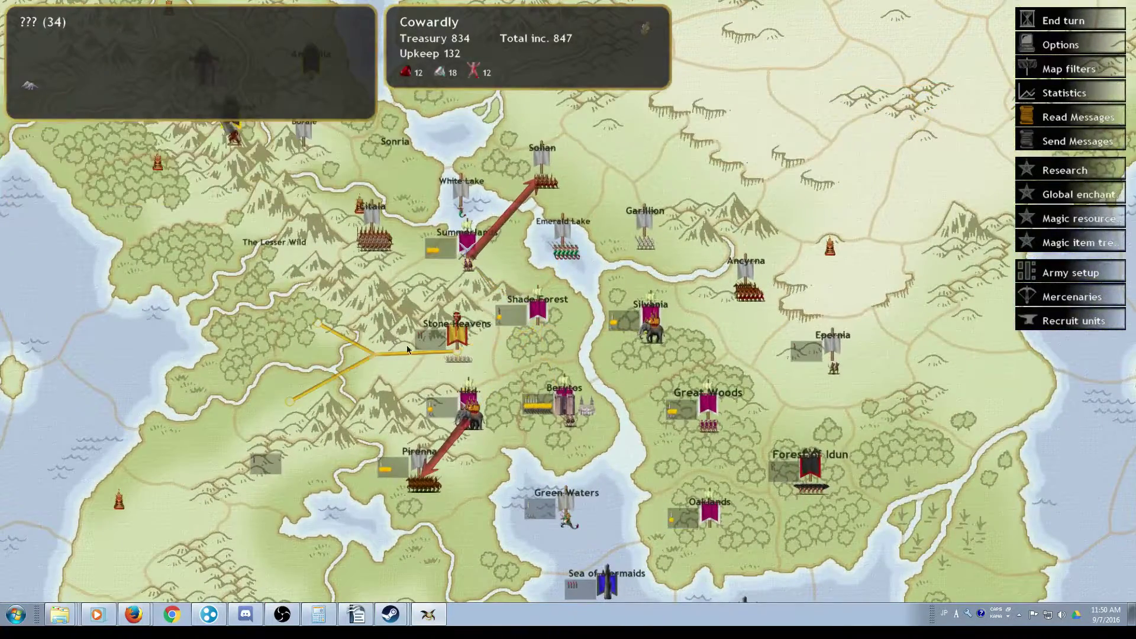
pyautogui.scroll(1, 465, 357)
# Raise Shade Forest's province defence to 1 and review the nation overview.
pyautogui.click(536, 453)
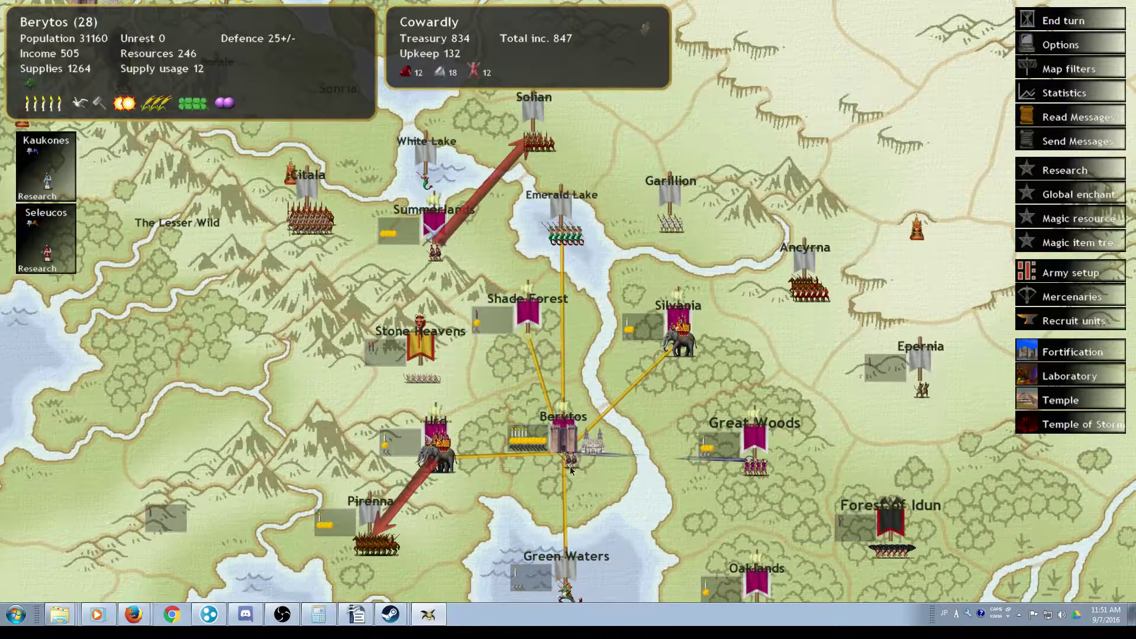
pyautogui.click(561, 358)
pyautogui.click(553, 357)
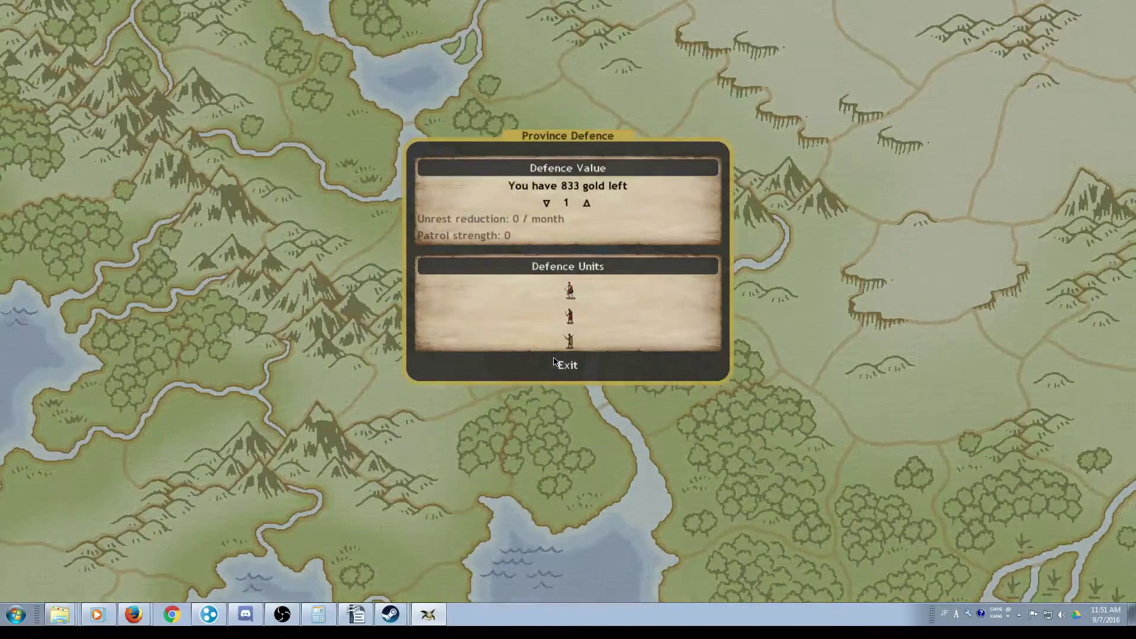
pyautogui.click(553, 357)
pyautogui.press('F1')
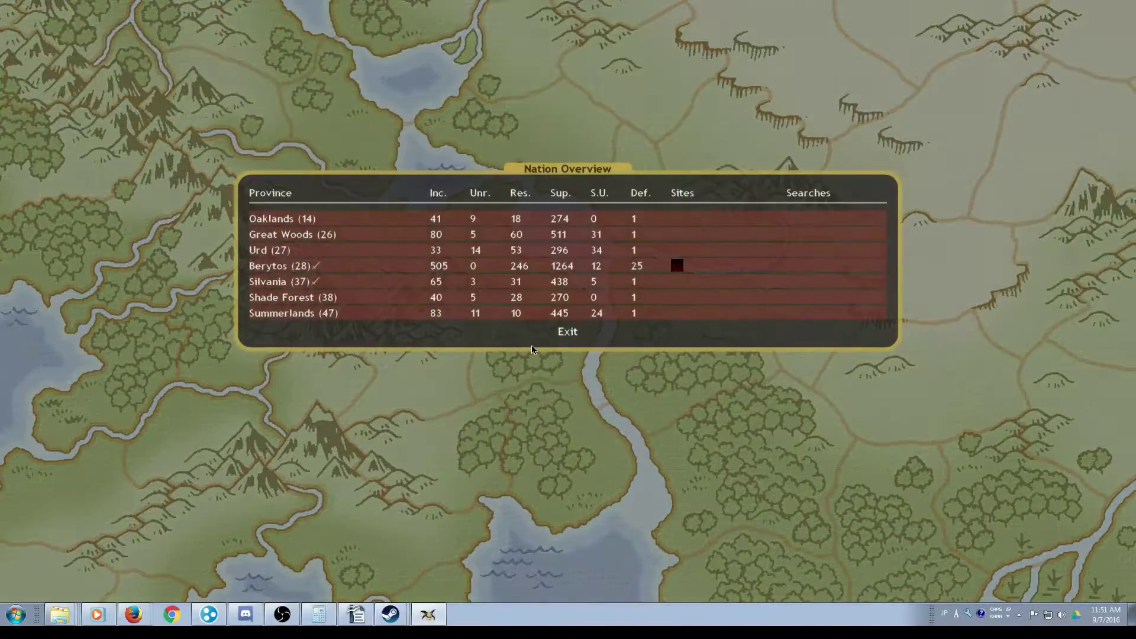
pyautogui.click(531, 345)
# Centre the map on Great Woods and reread the Urd event message.
pyautogui.click(759, 416)
pyautogui.moveTo(759, 416); pyautogui.dragTo(541, 284)
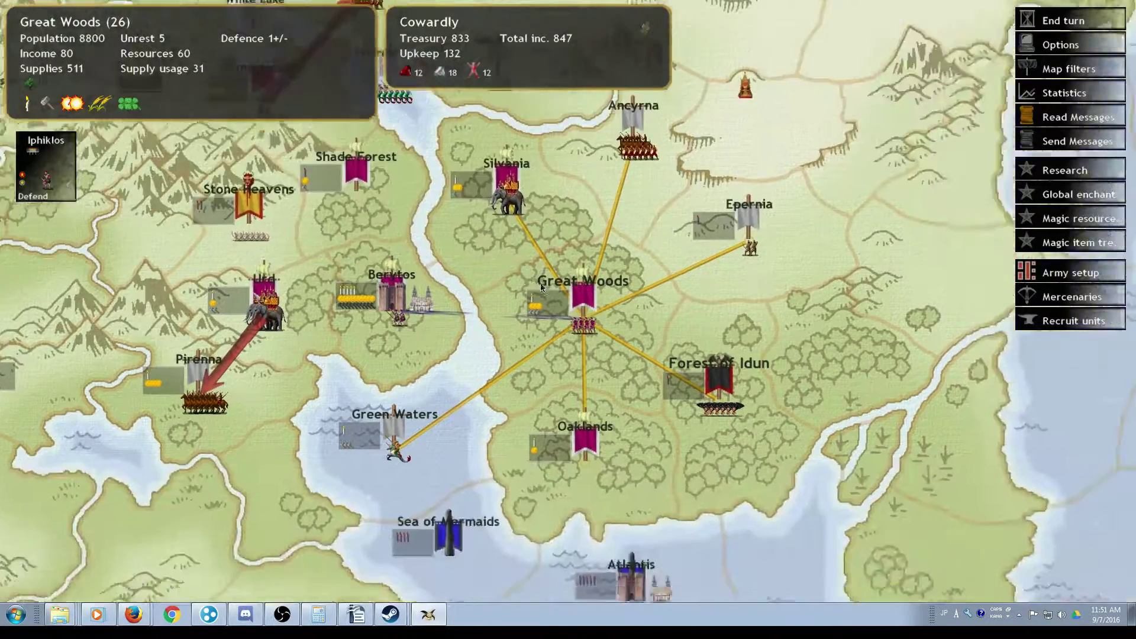
pyautogui.press('F5')
pyautogui.click(409, 296)
pyautogui.click(568, 308)
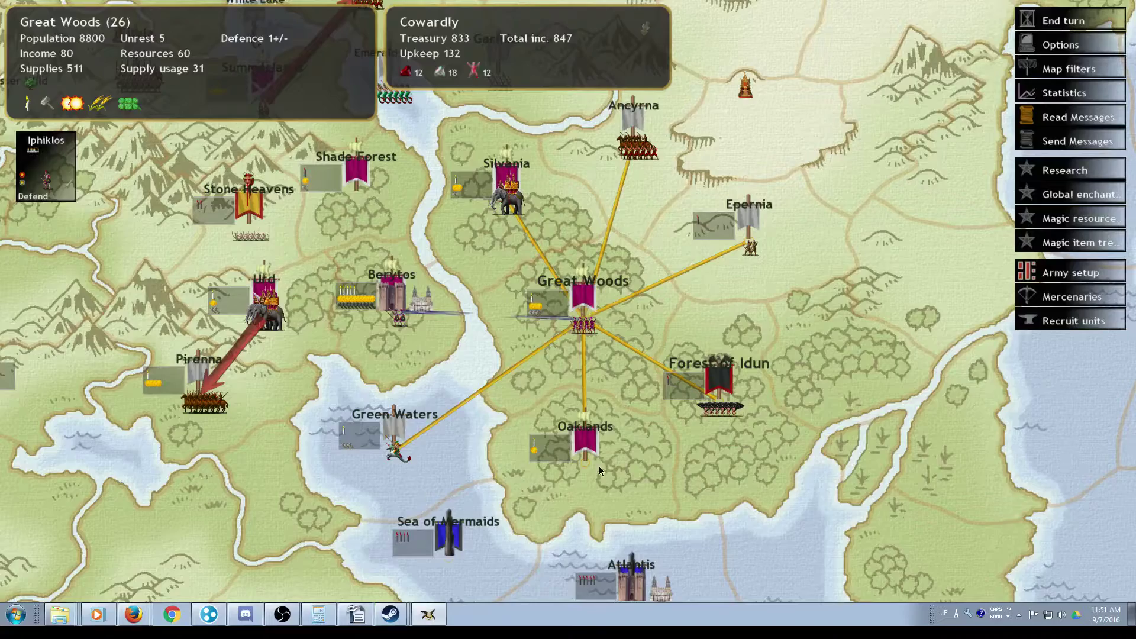
# Check the Great Woods army setup and order it to attack Epernia.
pyautogui.click(702, 390)
pyautogui.click(551, 310)
pyautogui.press('a')
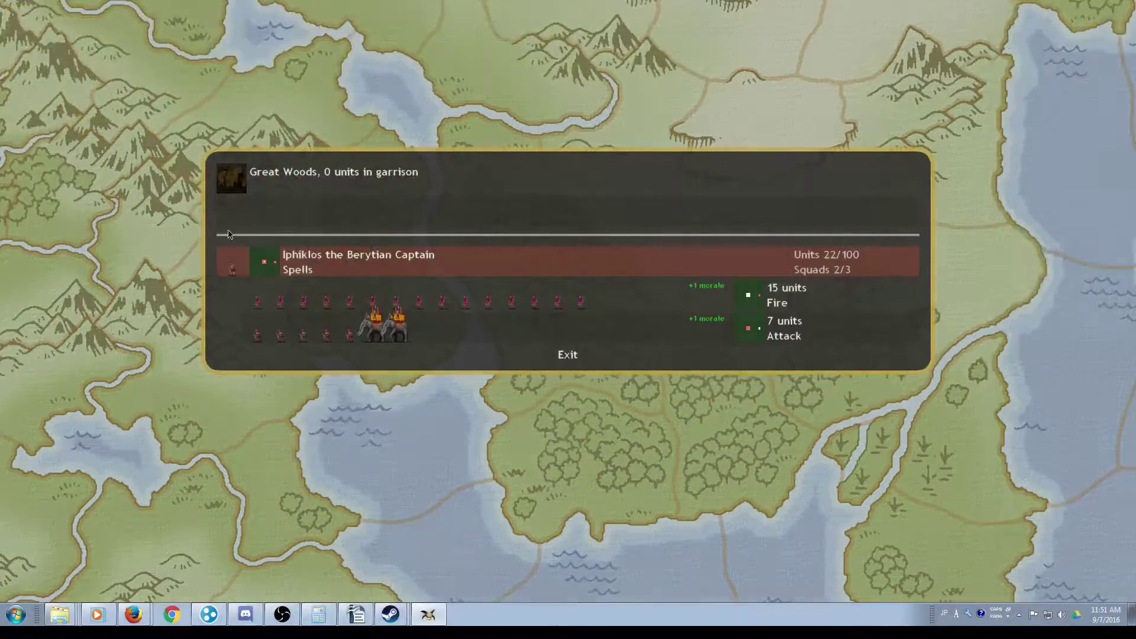
pyautogui.press('Escape')
pyautogui.click(739, 245)
# Inspect Forest of Idun, Great Woods and Silvania garrisons.
pyautogui.moveTo(667, 260); pyautogui.dragTo(642, 358)
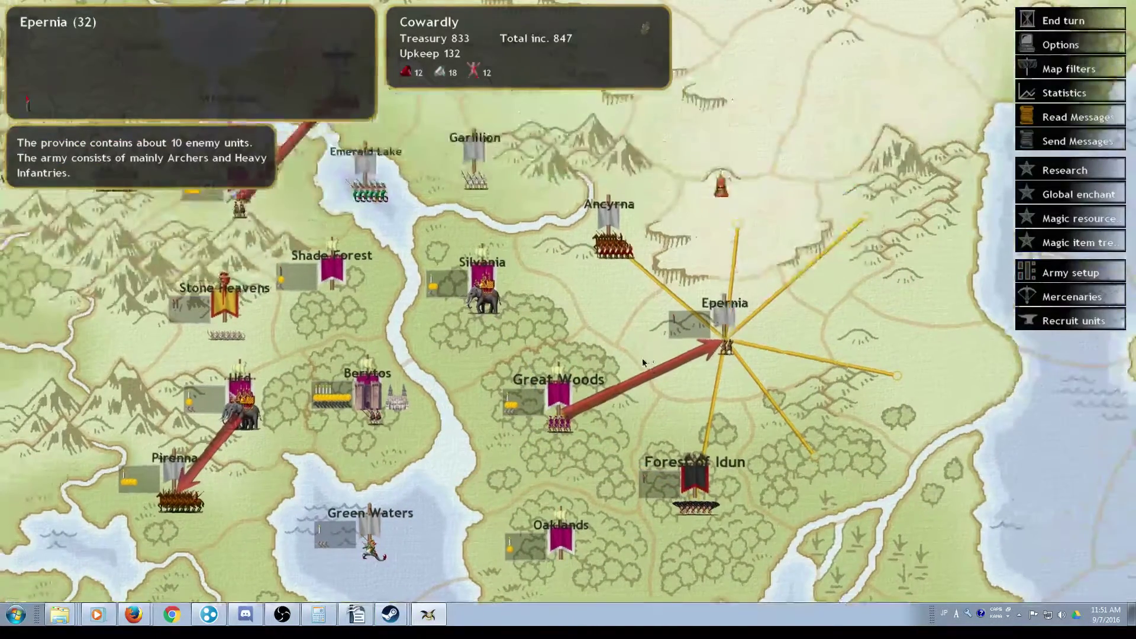
pyautogui.click(629, 458)
pyautogui.click(572, 407)
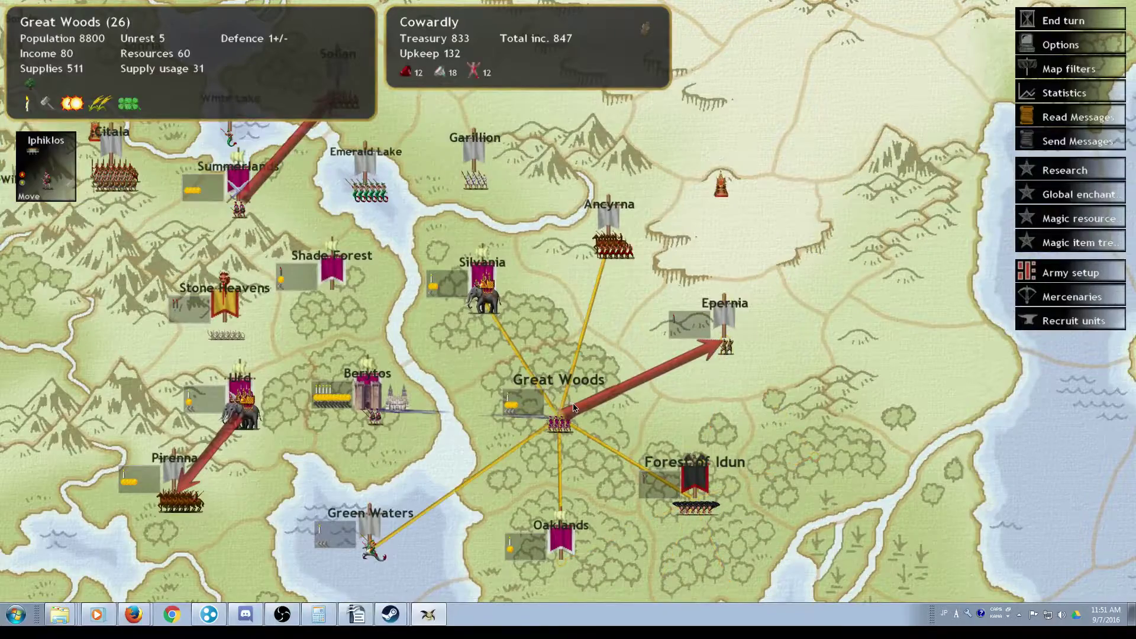
pyautogui.click(512, 282)
pyautogui.press('a')
pyautogui.press('Escape')
# Survey Solian, Ancyrna and Epernia, close Thrones of Ascension, and end the turn.
pyautogui.moveTo(555, 530)
pyautogui.mouseDown()
pyautogui.moveTo(550, 295)
pyautogui.moveTo(575, 614)
pyautogui.mouseUp()
pyautogui.moveTo(538, 243); pyautogui.dragTo(662, 437)
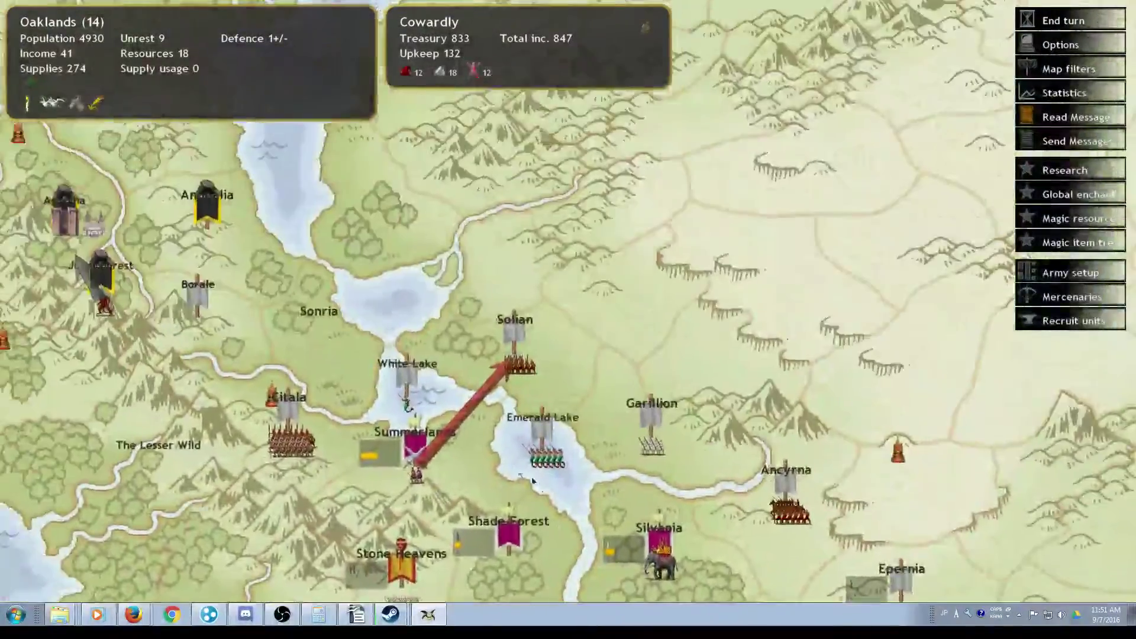
pyautogui.moveTo(754, 504); pyautogui.dragTo(523, 333)
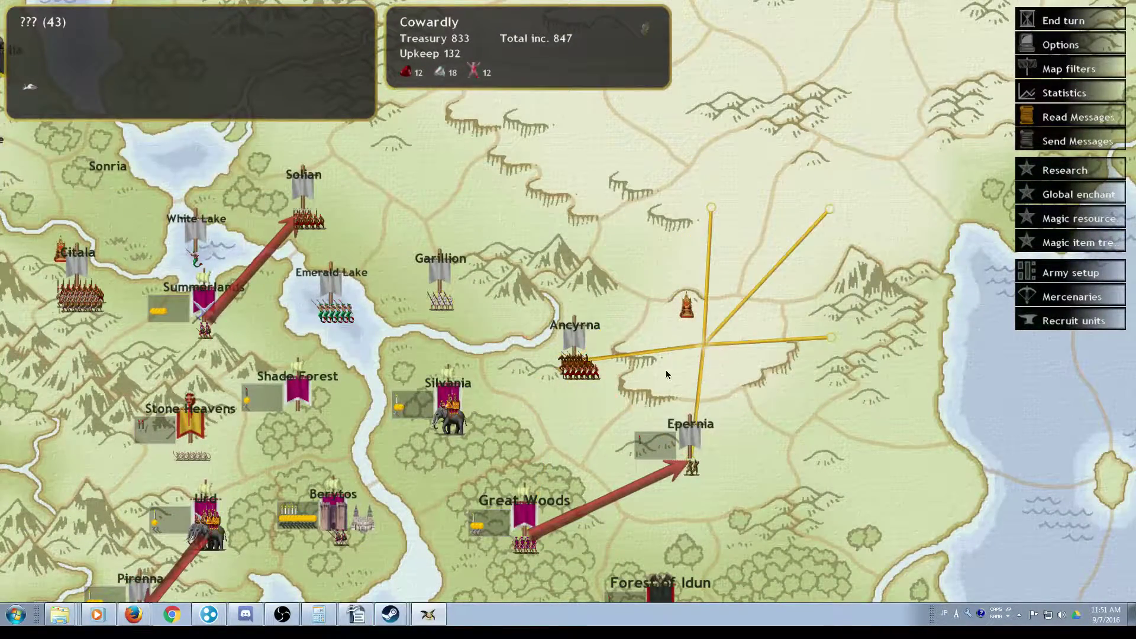
pyautogui.moveTo(698, 494); pyautogui.dragTo(586, 372)
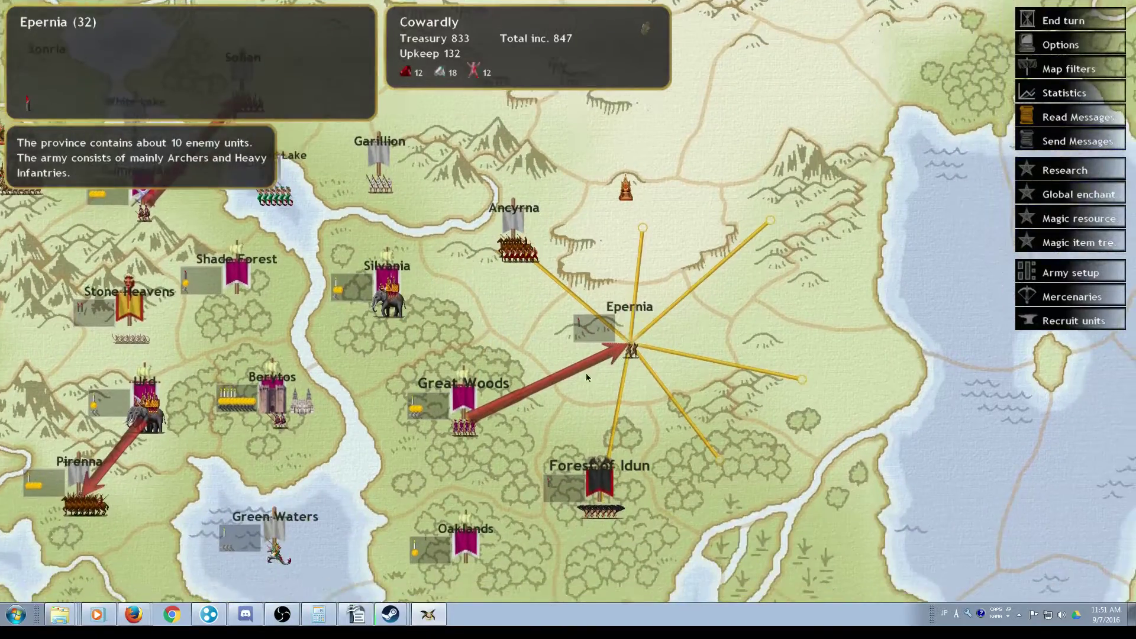
pyautogui.moveTo(621, 235); pyautogui.dragTo(741, 367)
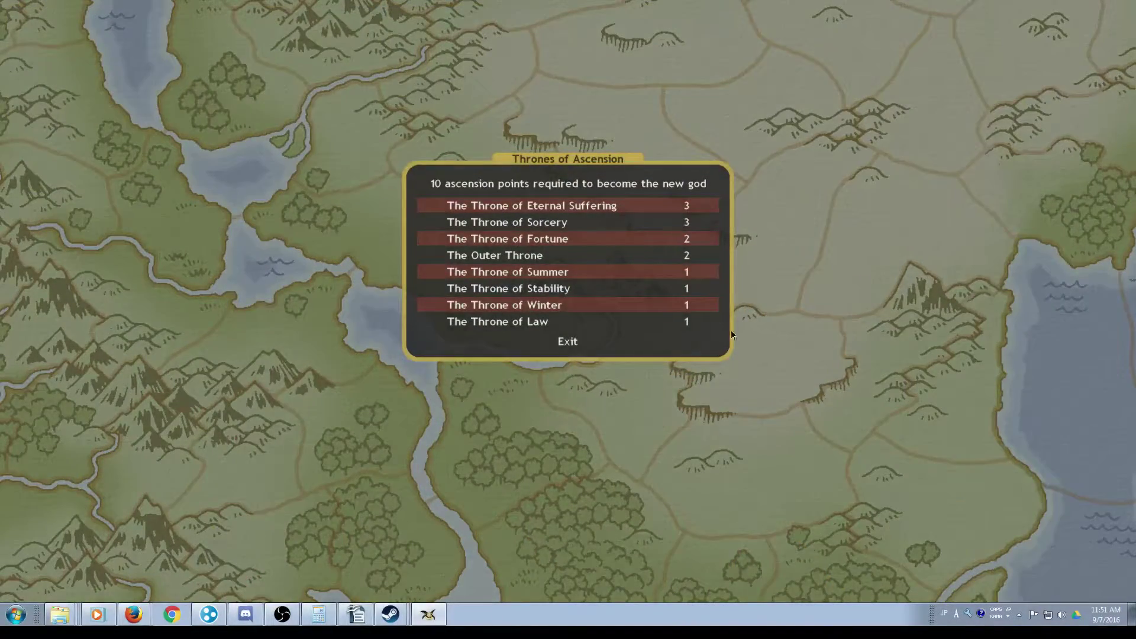
pyautogui.click(710, 324)
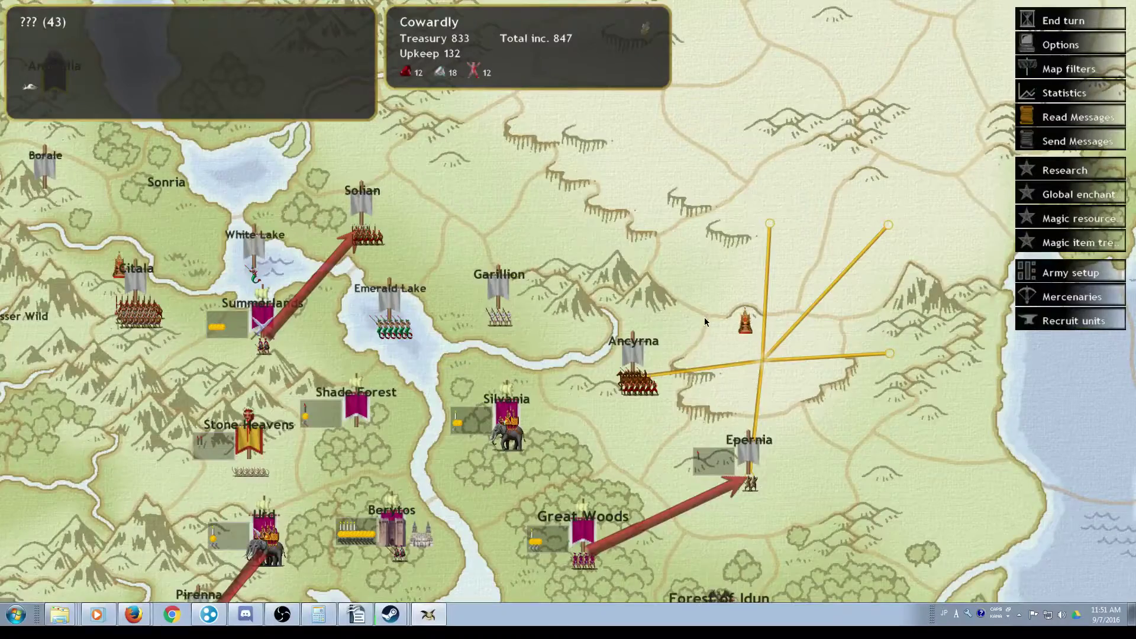
pyautogui.scroll(-2, 750, 190)
pyautogui.press('Return')
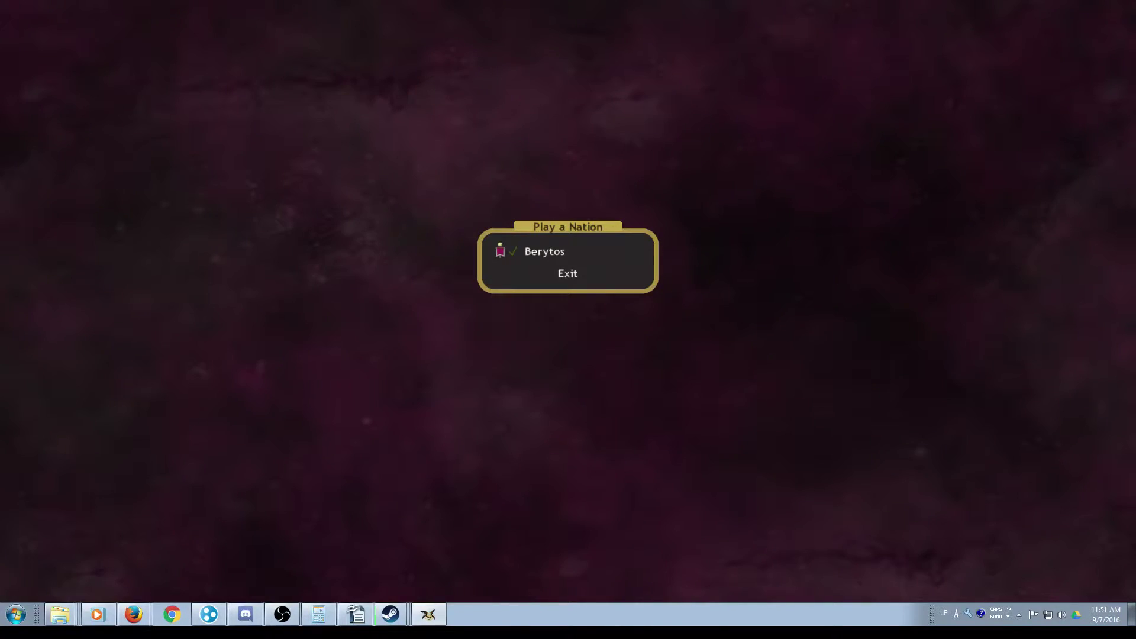